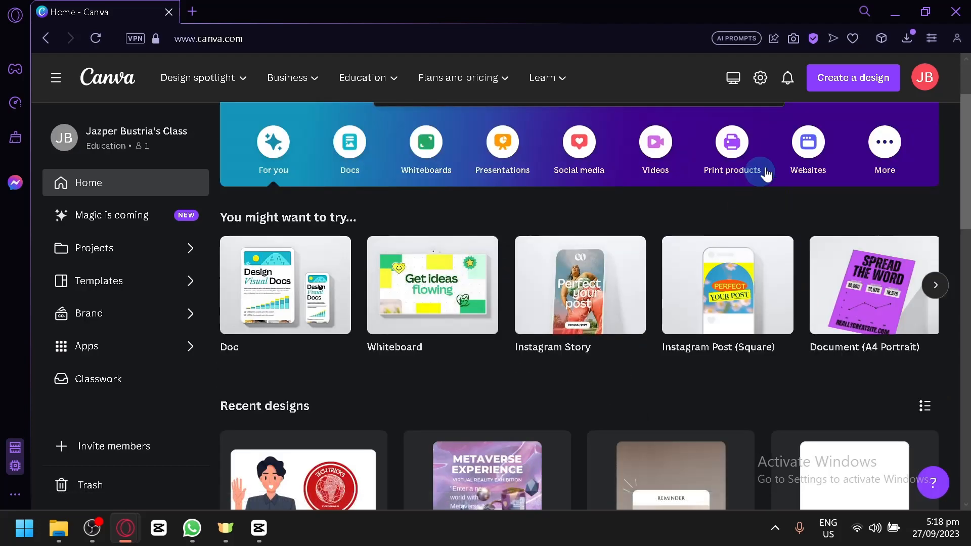
- Create a new blank Instagram Story design
left_click(857, 79)
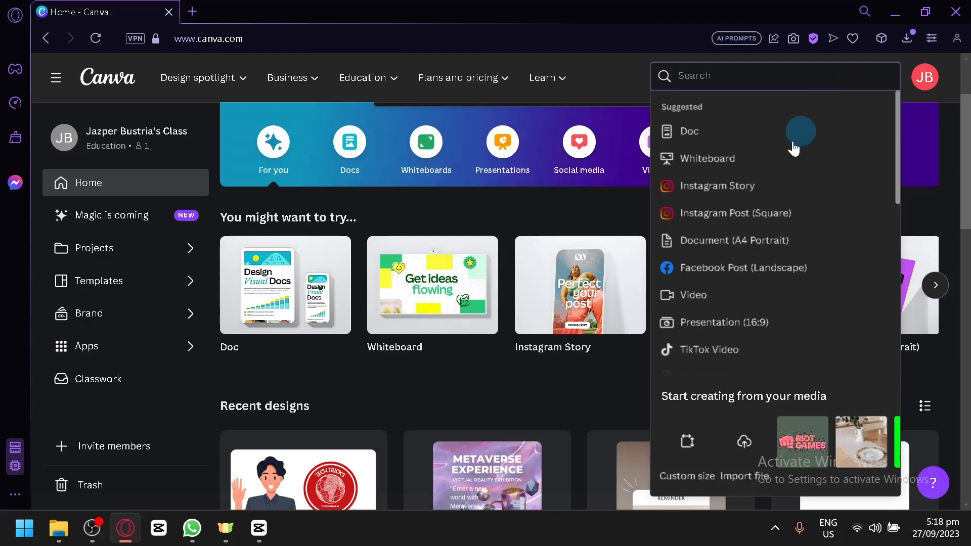
left_click(745, 196)
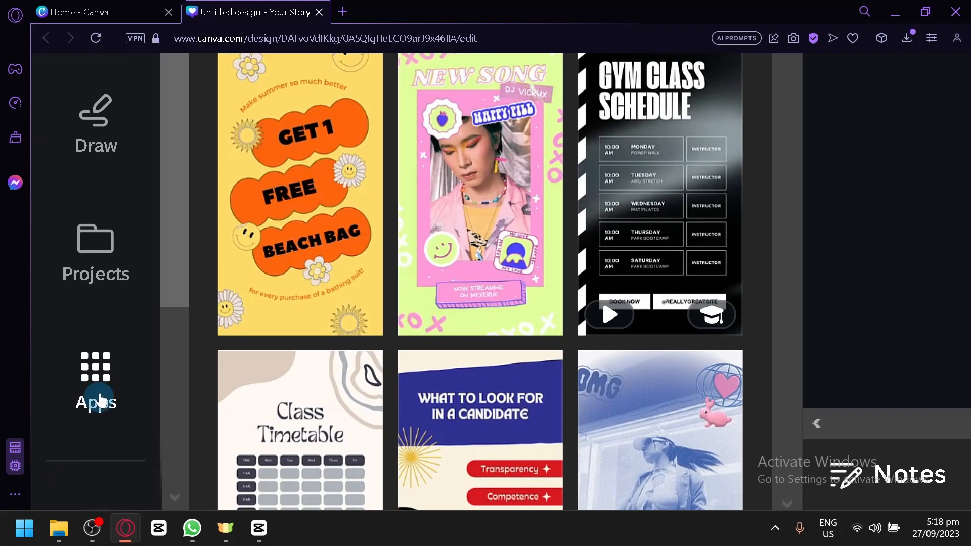
- Find Magic Media among the popular apps and open it in the design
left_click(84, 390)
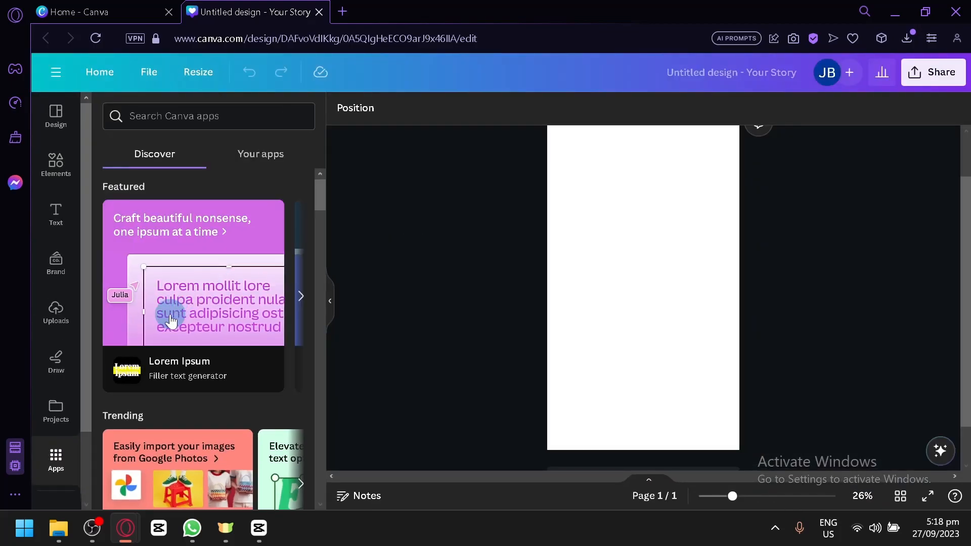
scroll(172, 321, "down", 4)
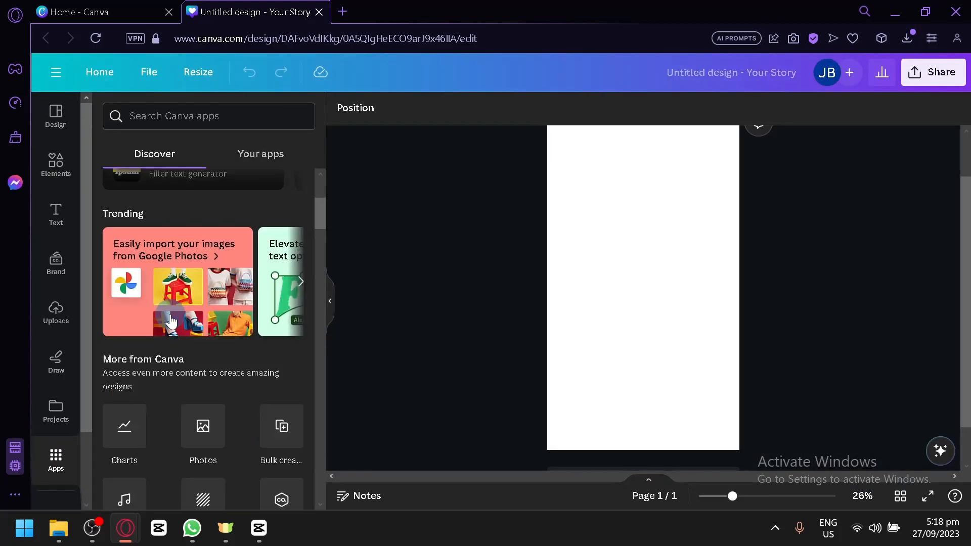
scroll(212, 298, "down", 3)
scroll(212, 279, "up", 6)
scroll(216, 273, "down", 10)
scroll(216, 273, "down", 2)
scroll(214, 276, "up", 5)
scroll(202, 289, "down", 4)
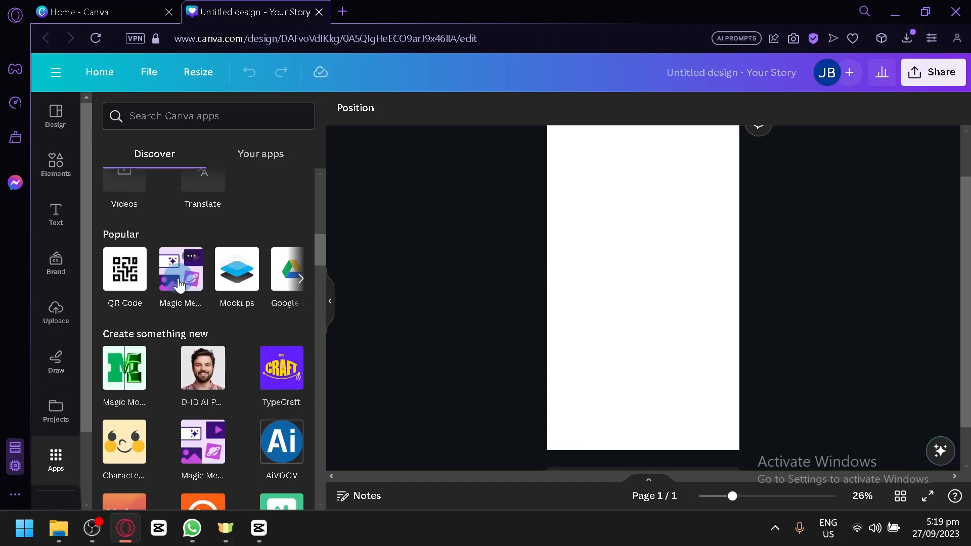
left_click(180, 286)
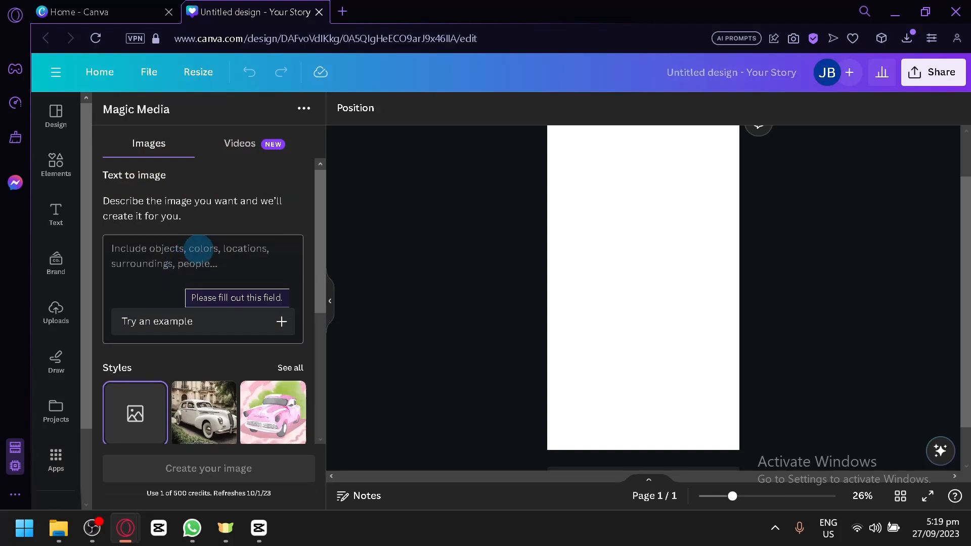
- Check the video generation option of Magic Media and return to image generation
scroll(197, 255, "down", 5)
scroll(200, 255, "up", 5)
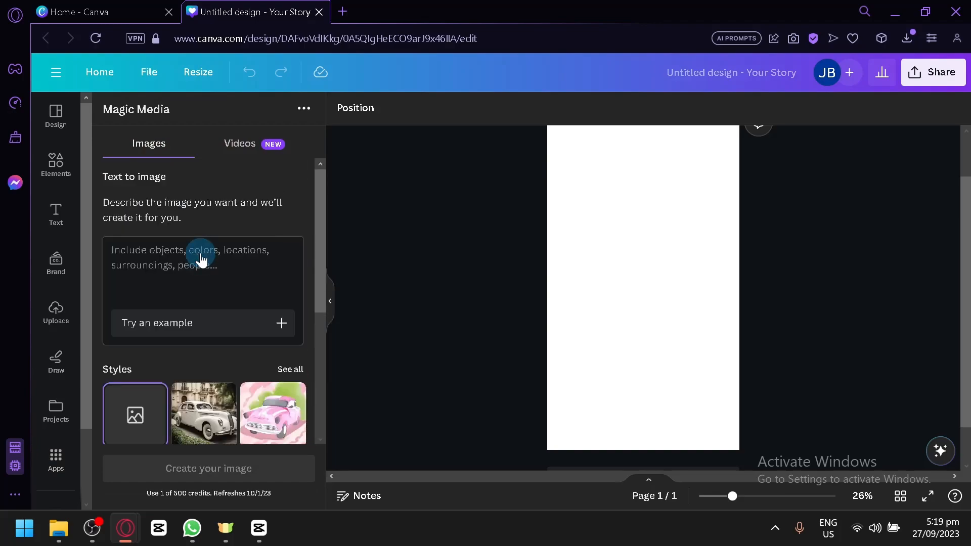
left_click(201, 259)
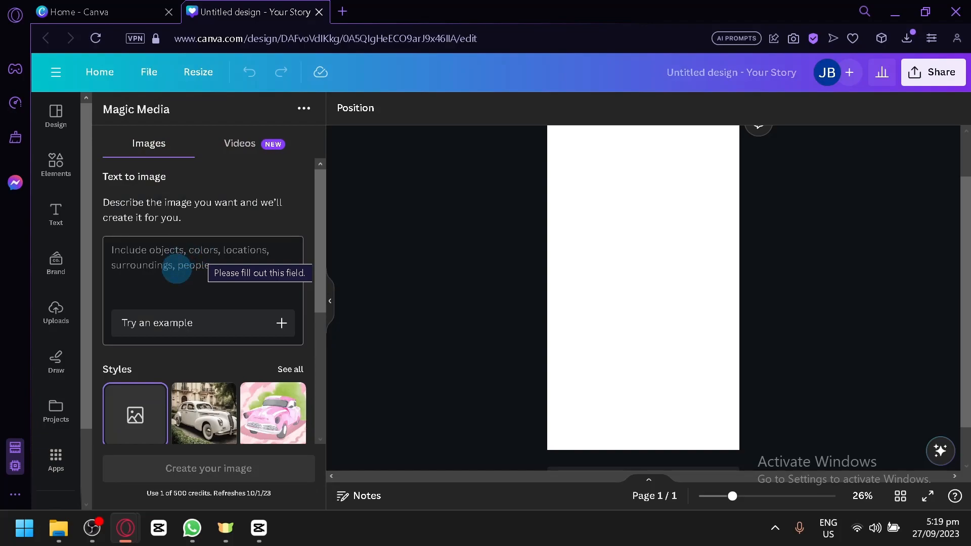
left_click(229, 144)
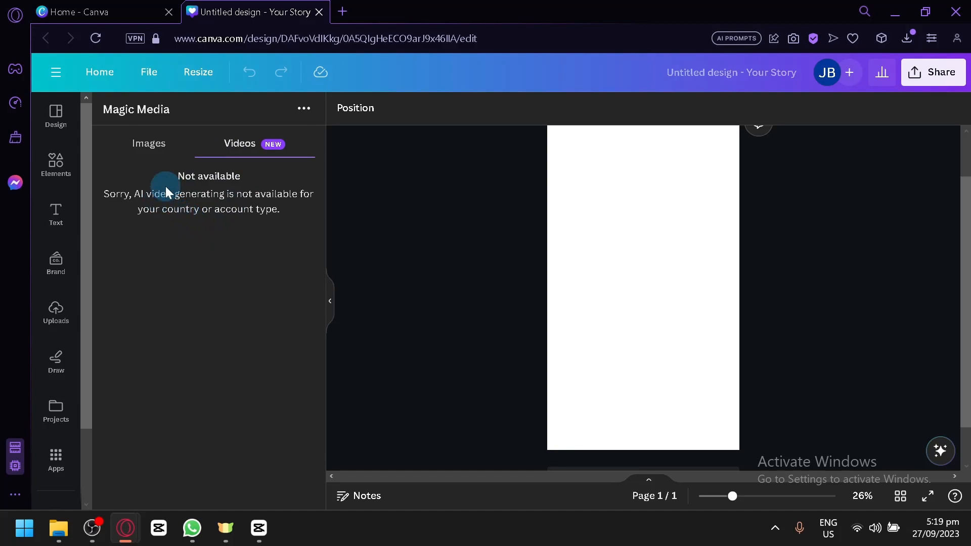
left_click(161, 146)
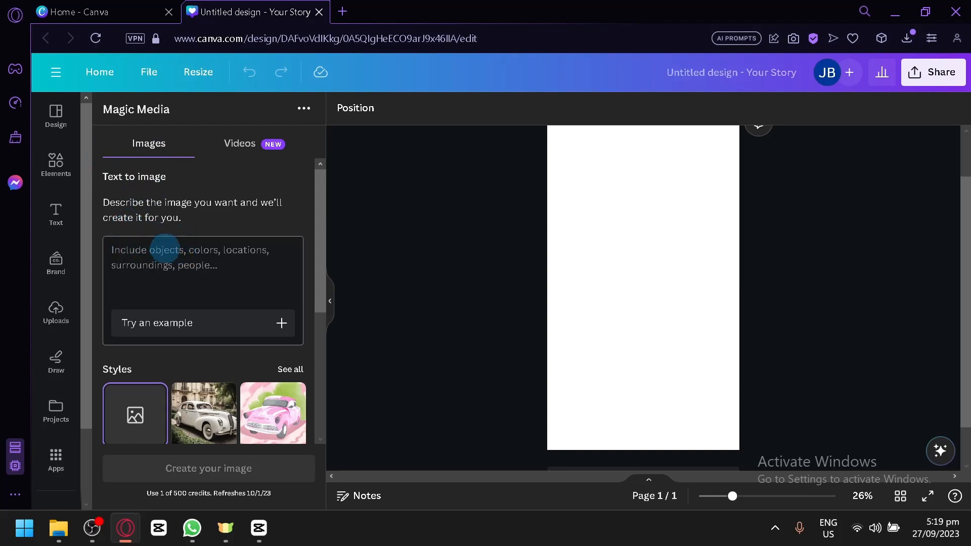
- Set the aspect ratio of the generated image to Portrait
scroll(149, 211, "up", 5)
scroll(147, 212, "down", 2)
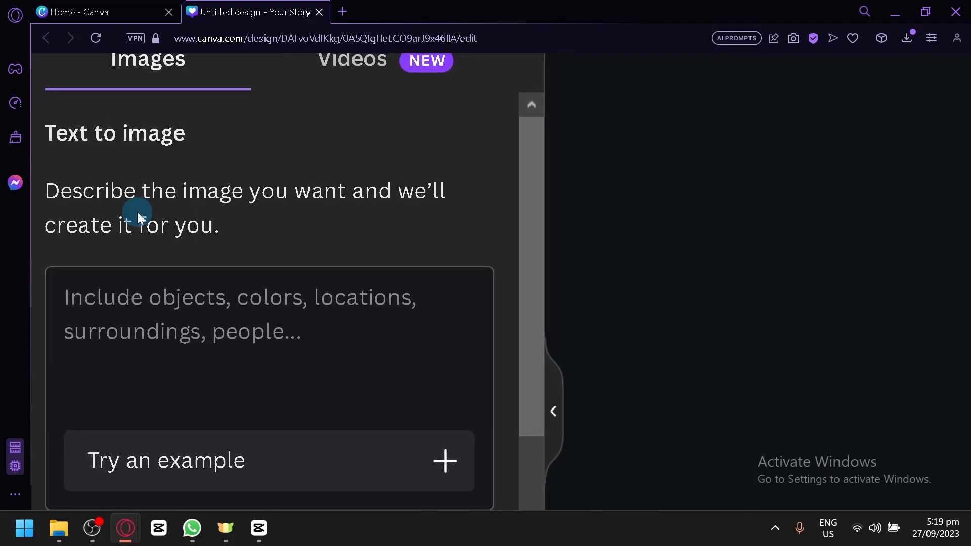
scroll(137, 211, "left", 3)
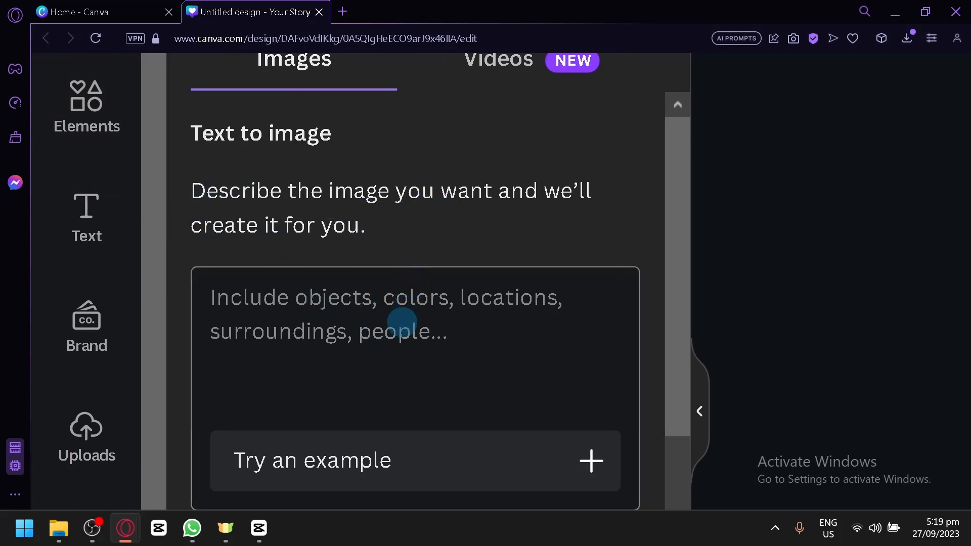
scroll(402, 326, "down", 8)
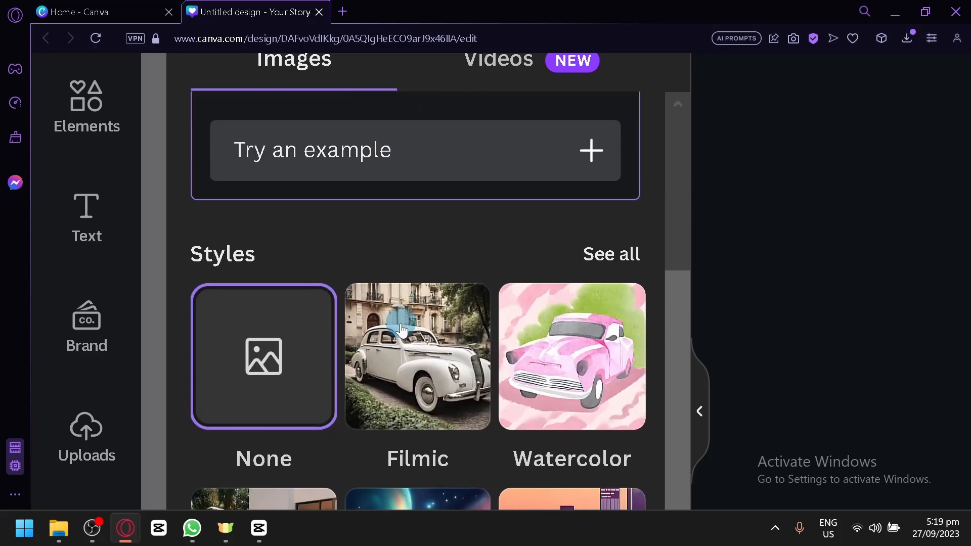
scroll(407, 167, "down", 2)
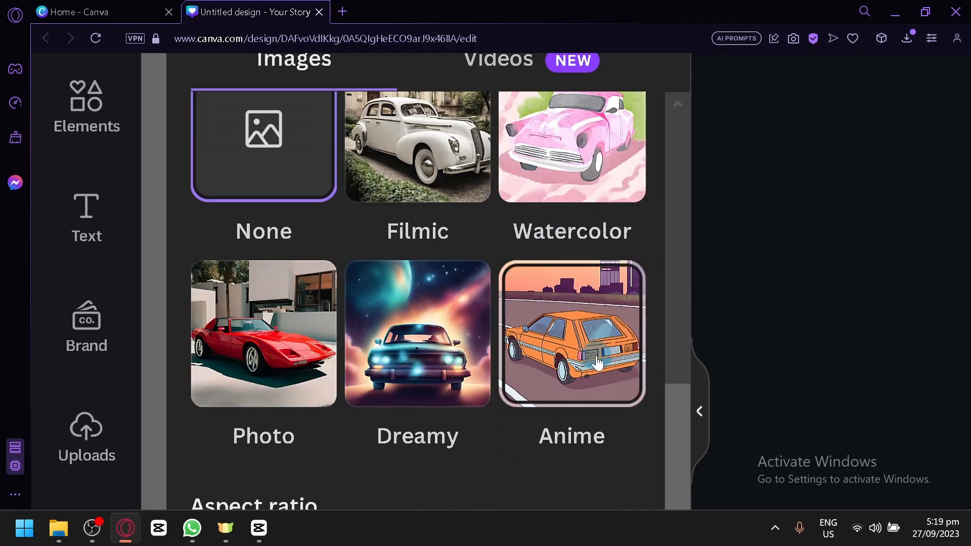
scroll(414, 423, "down", 8)
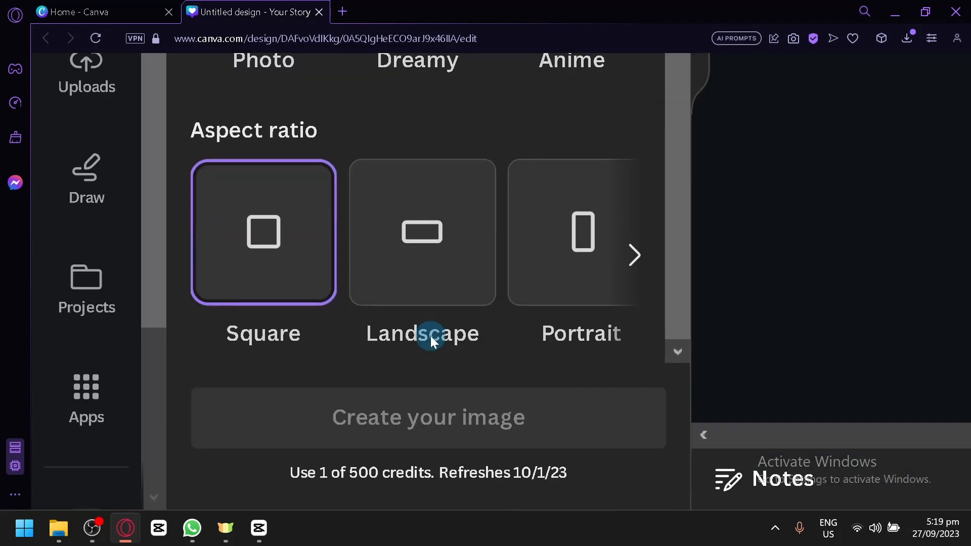
left_click(526, 263)
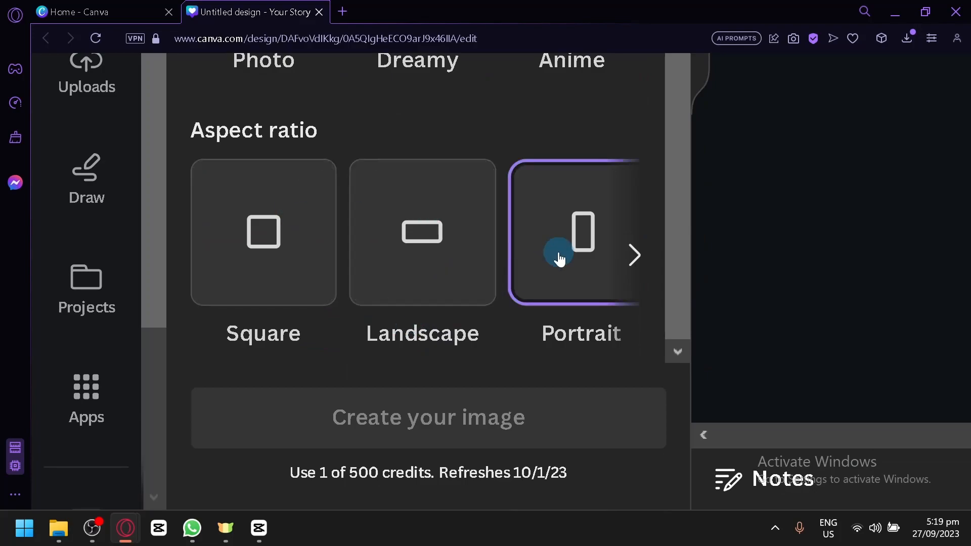
left_click(636, 259)
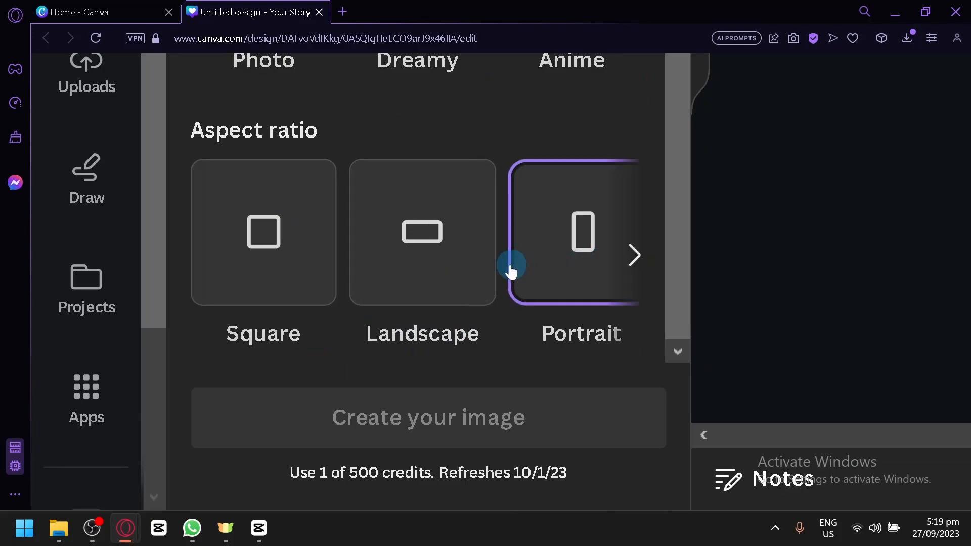
- Choose the Watercolor style for the generated image
scroll(485, 269, "up", 2)
scroll(486, 270, "down", 2)
scroll(486, 270, "up", 11)
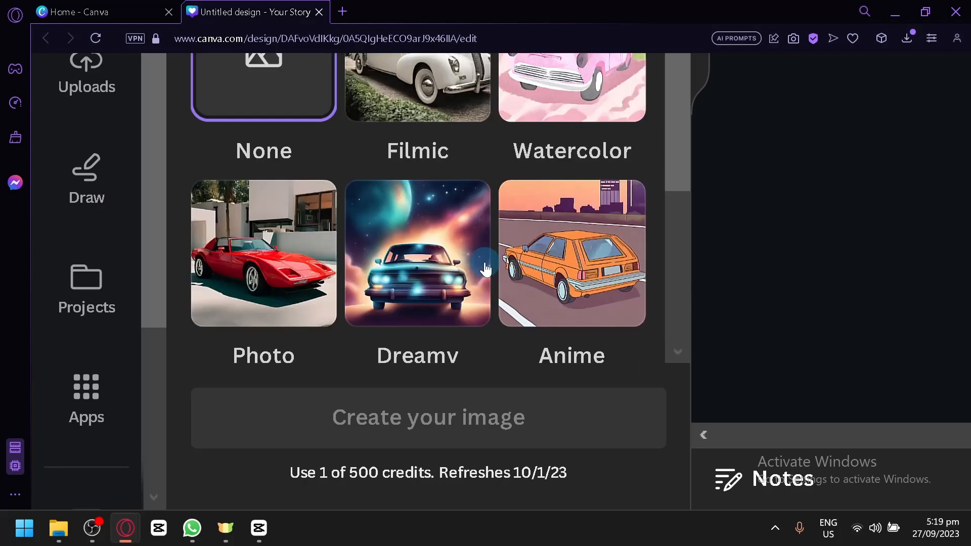
scroll(546, 208, "up", 2)
scroll(435, 399, "down", 5)
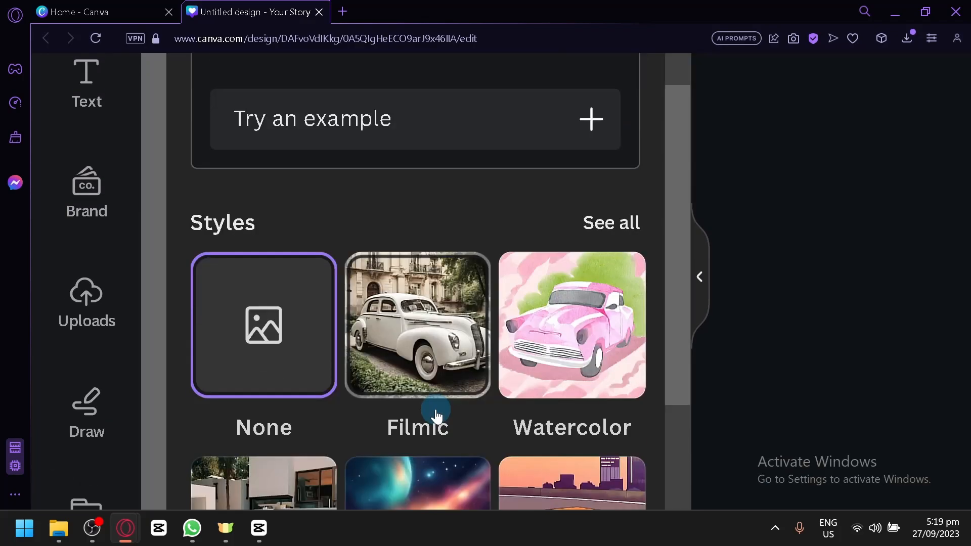
scroll(437, 384, "down", 1)
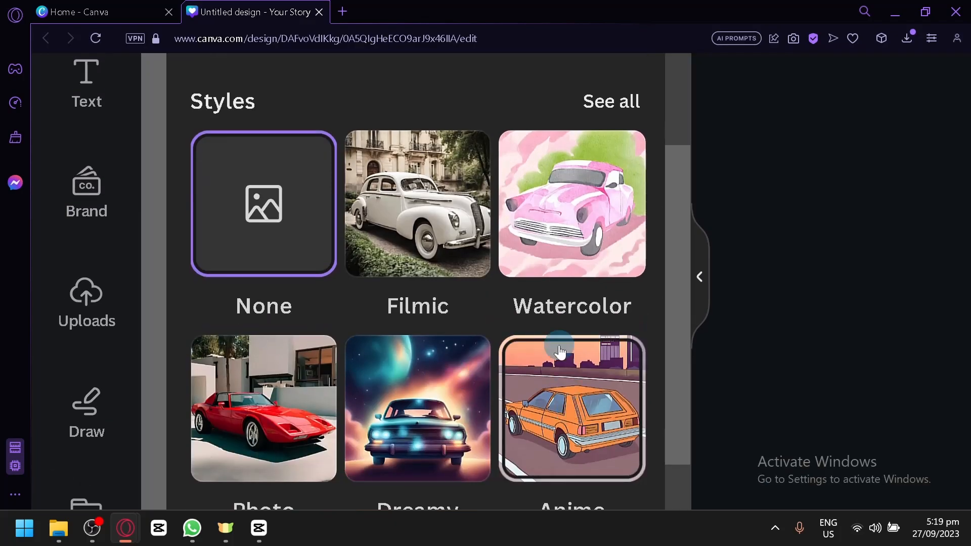
left_click(575, 226)
- Enter "lava raining from the clouds" as the image description
scroll(449, 202, "up", 5)
left_click(407, 167)
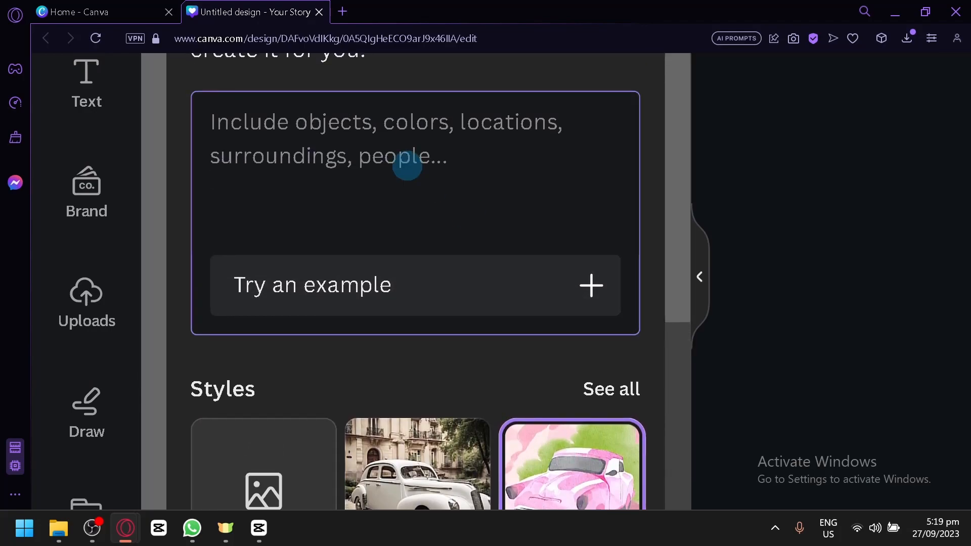
type("a")
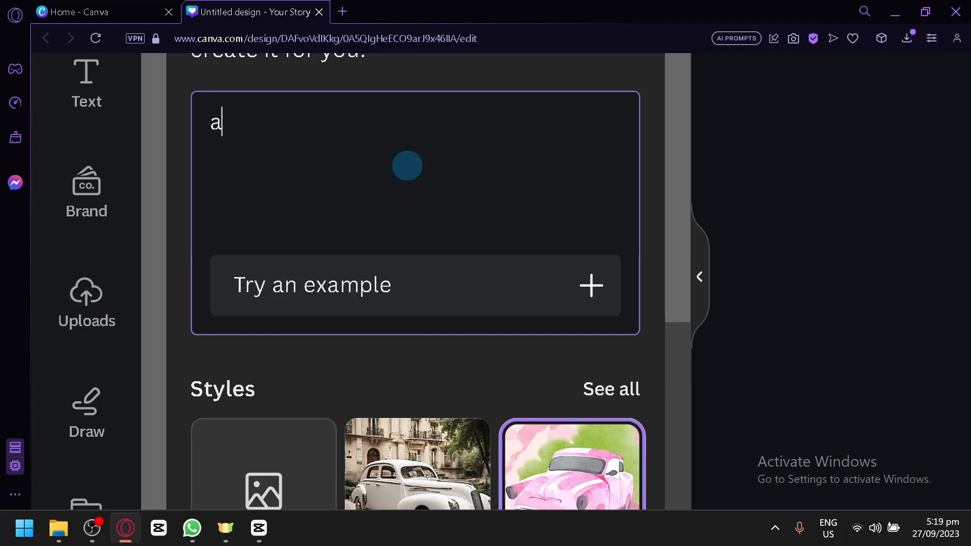
type(" alav")
key("BackSpace")
key("BackSpace")
key("BackSpace")
key("BackSpace")
key("BackSpace")
key("BackSpace")
type("lava raining from the clouds")
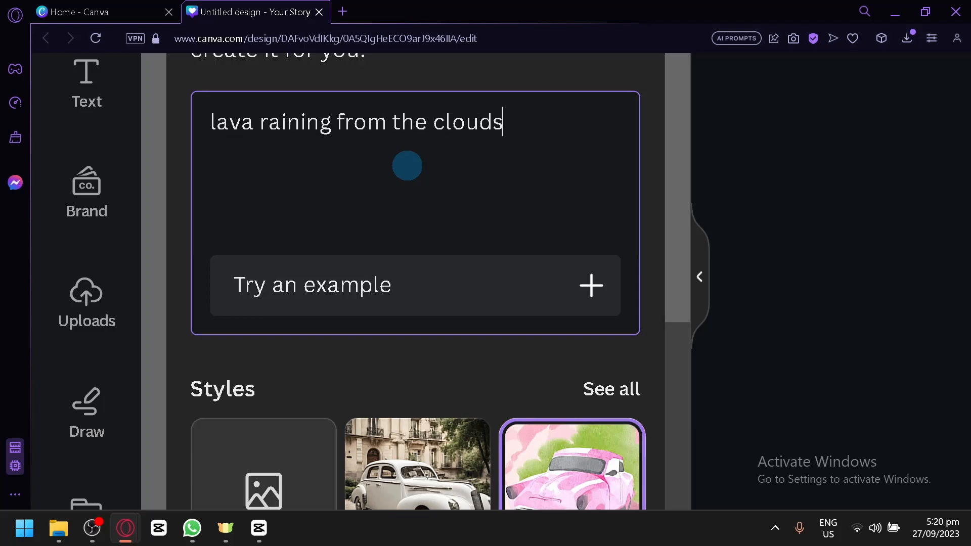
- Generate the images from the description with the chosen style and aspect ratio
scroll(408, 165, "up", 1)
scroll(434, 201, "down", 15)
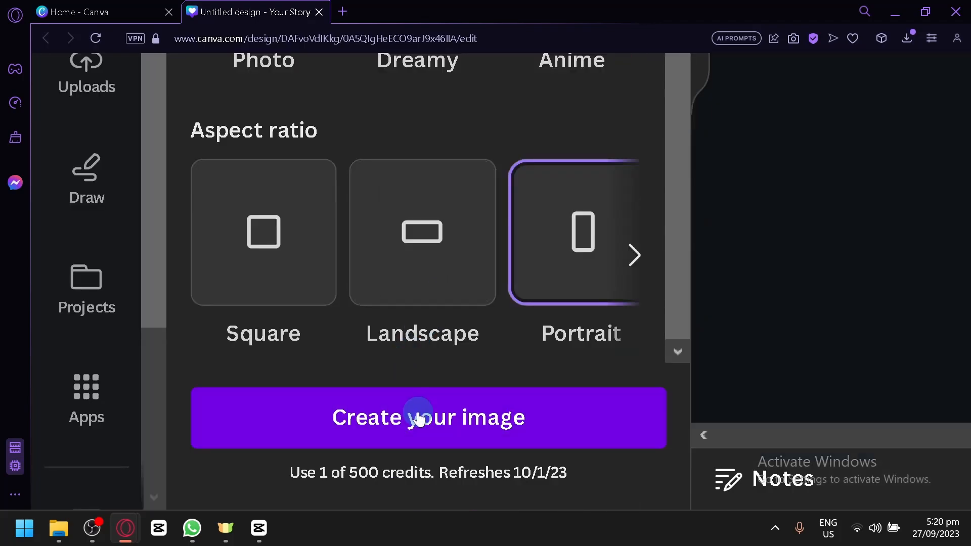
left_click(438, 418)
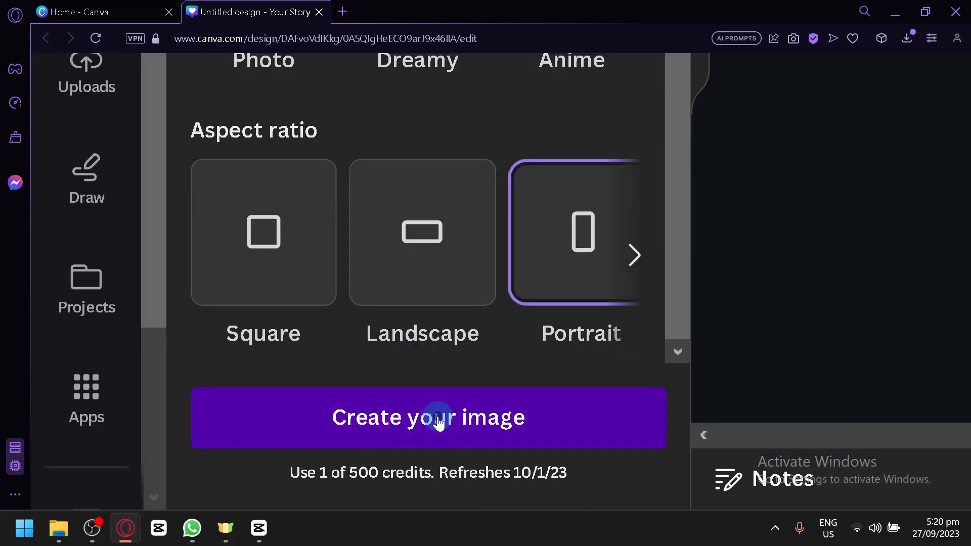
scroll(484, 244, "down", 3)
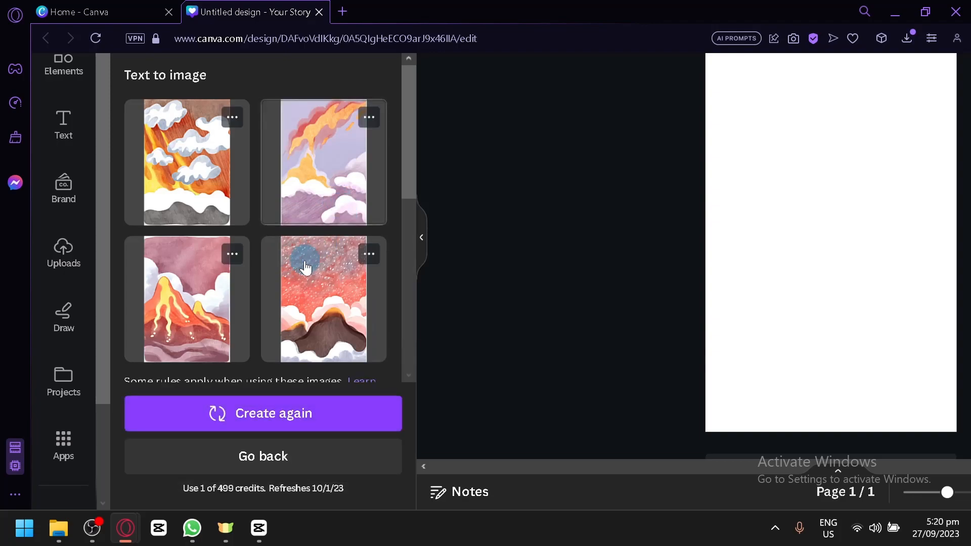
- Add the first generated image, with orange lava streaks between white clouds, to the story page and deselect it
left_click(222, 195)
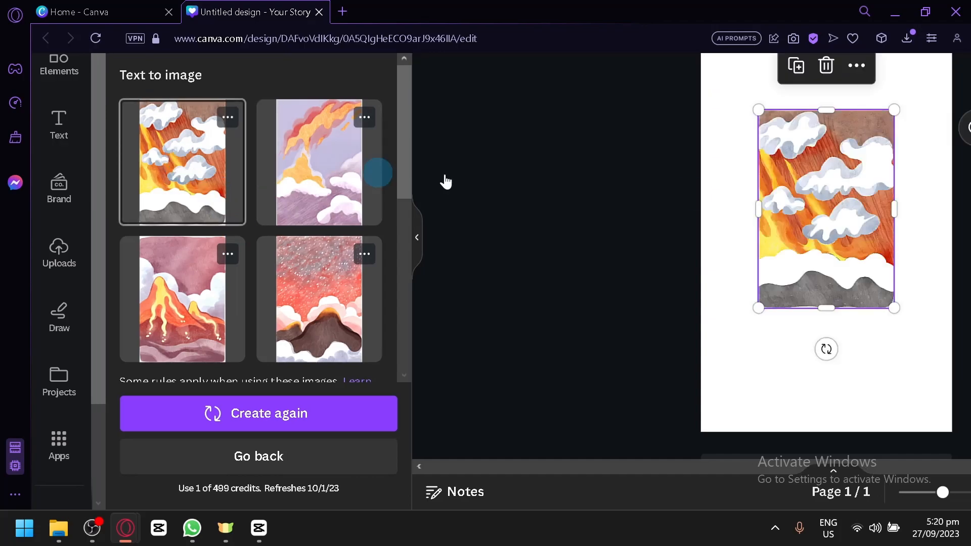
key("Delete")
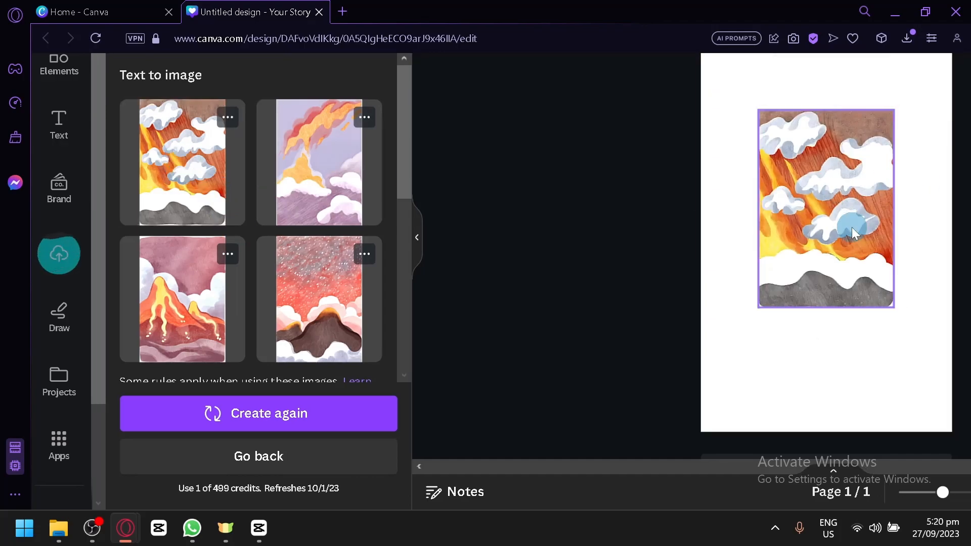
left_click(865, 334)
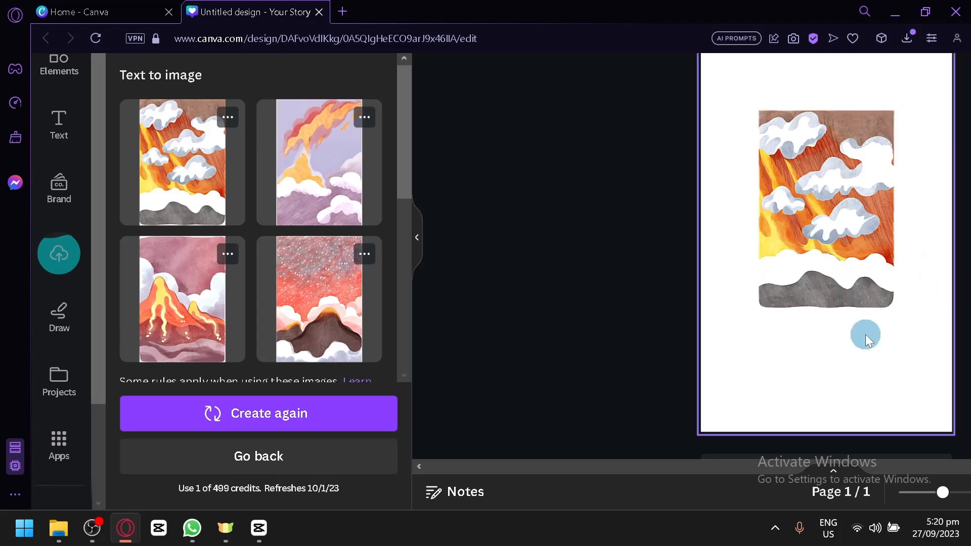
- Reset the browser's page zoom to its default level
key("ctrl+plus")
key("ctrl+plus")
key("ctrl+plus")
key("ctrl+plus")
key("ctrl+plus")
key("ctrl+minus")
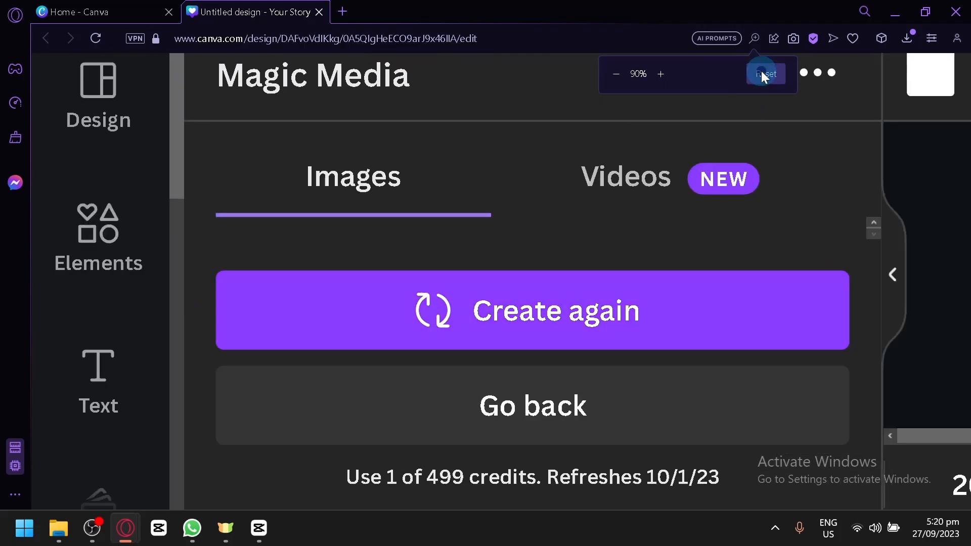
left_click(762, 72)
- Examine the placed lava image up close and in relation to the whole story page
scroll(680, 302, "up", 5)
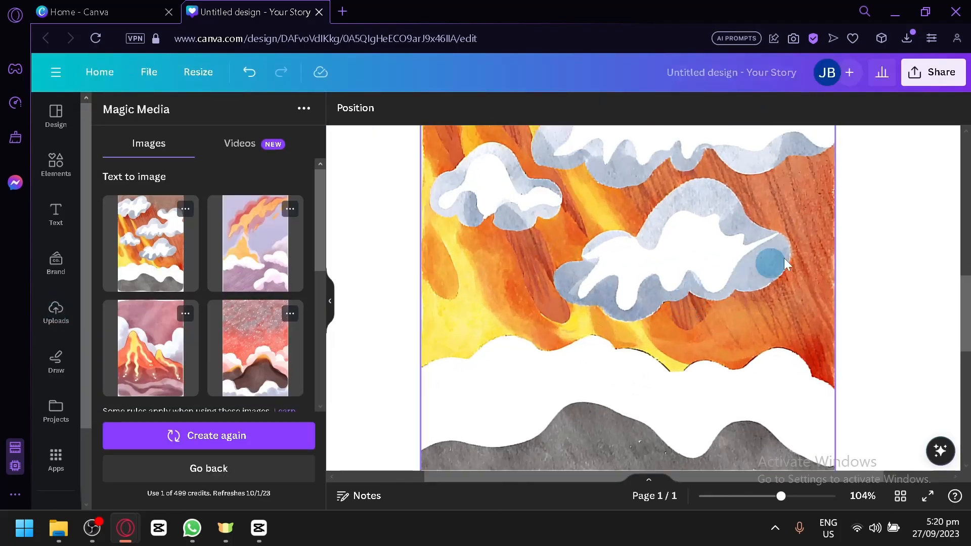
scroll(868, 354, "down", 3)
left_click(872, 325)
scroll(873, 324, "up", 6)
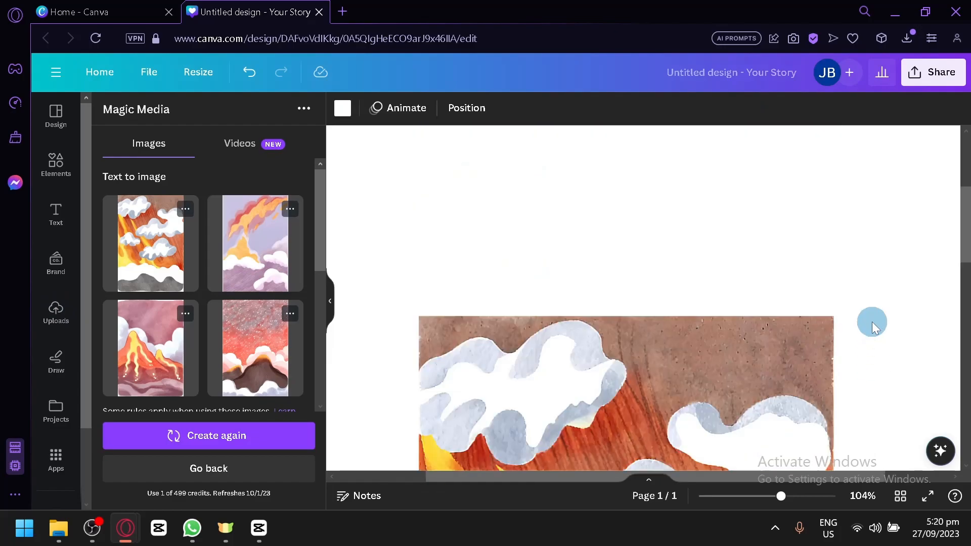
scroll(850, 314, "down", 5)
scroll(819, 292, "down", 4)
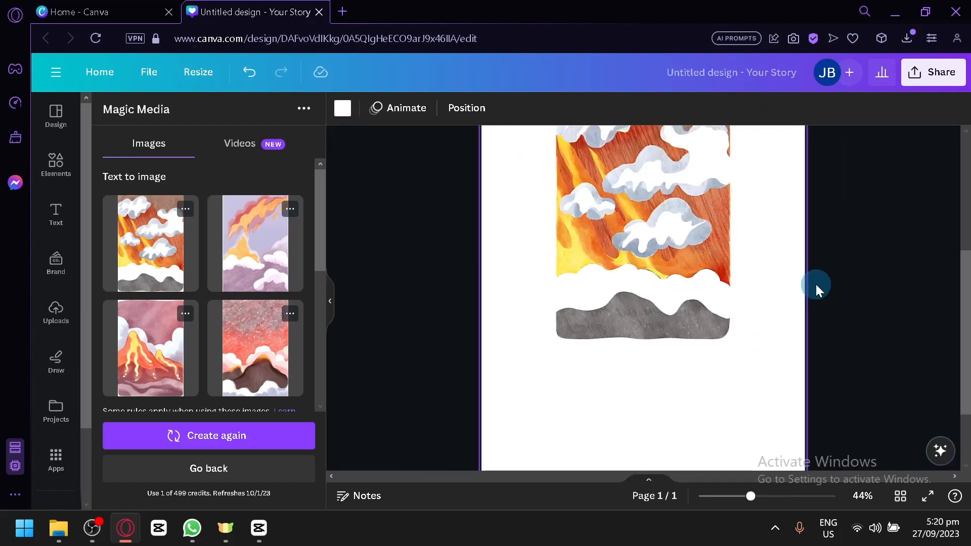
scroll(759, 293, "down", 2)
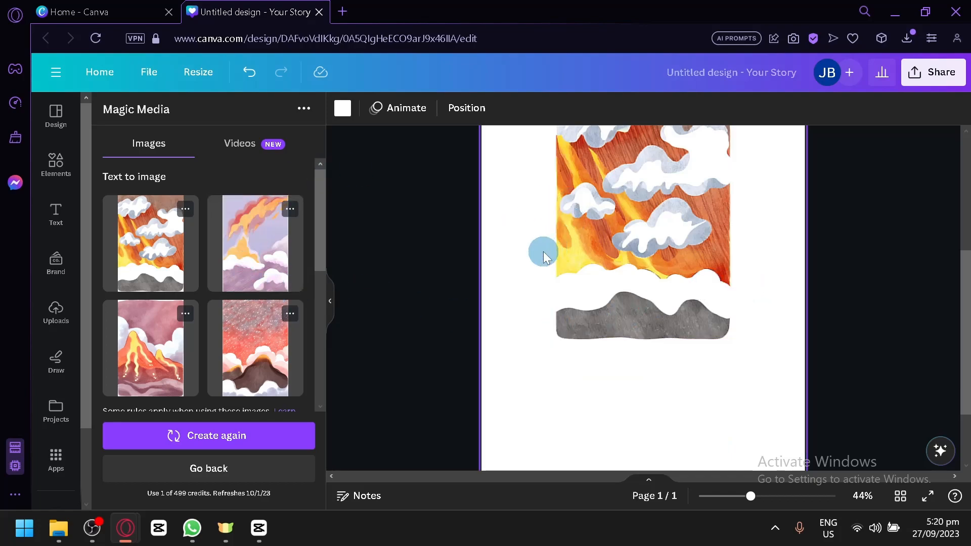
scroll(543, 255, "up", 2)
scroll(451, 284, "down", 4)
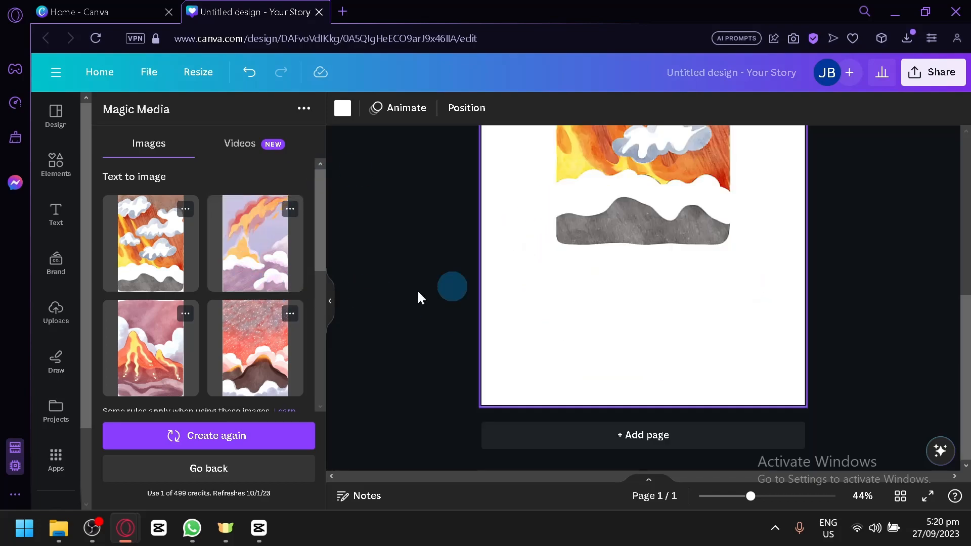
- Generate new images from the description "a sunset in a wheat field" in the Filmic style
left_click(246, 466)
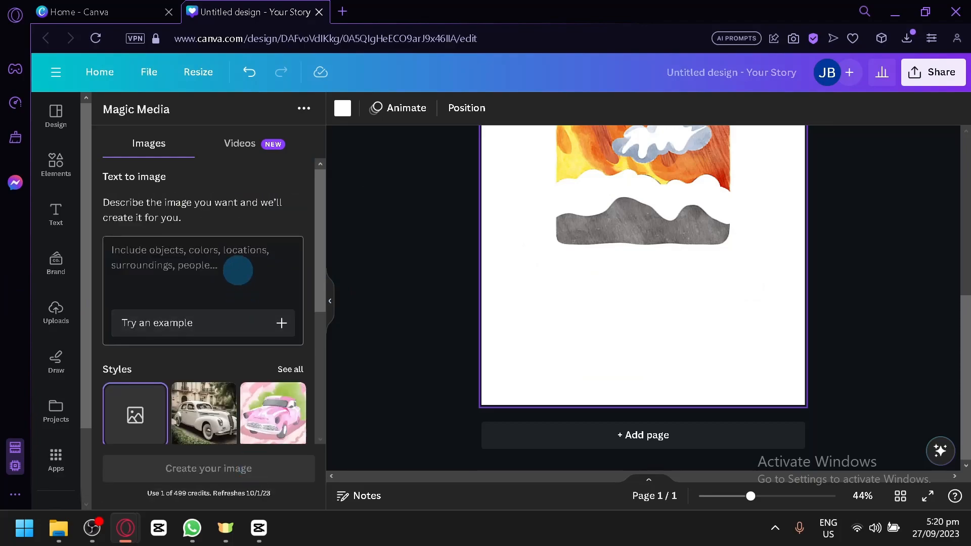
scroll(261, 344, "down", 2)
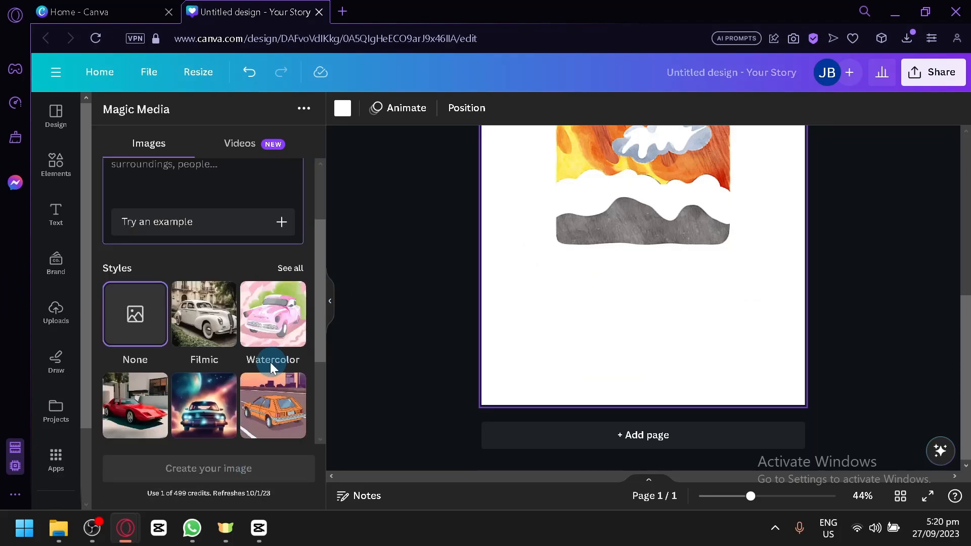
left_click(217, 321)
scroll(215, 250, "up", 2)
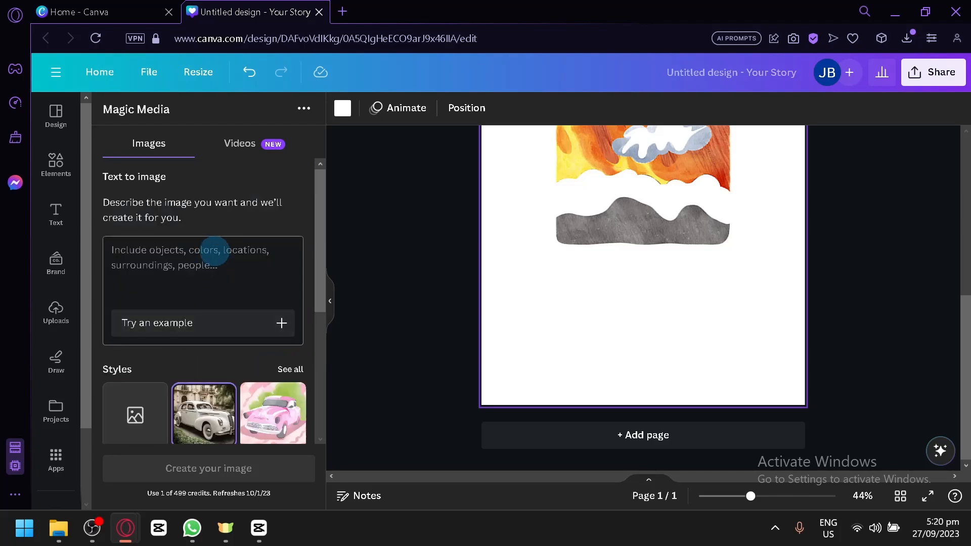
left_click(215, 249)
type("a sunset in a wheat field")
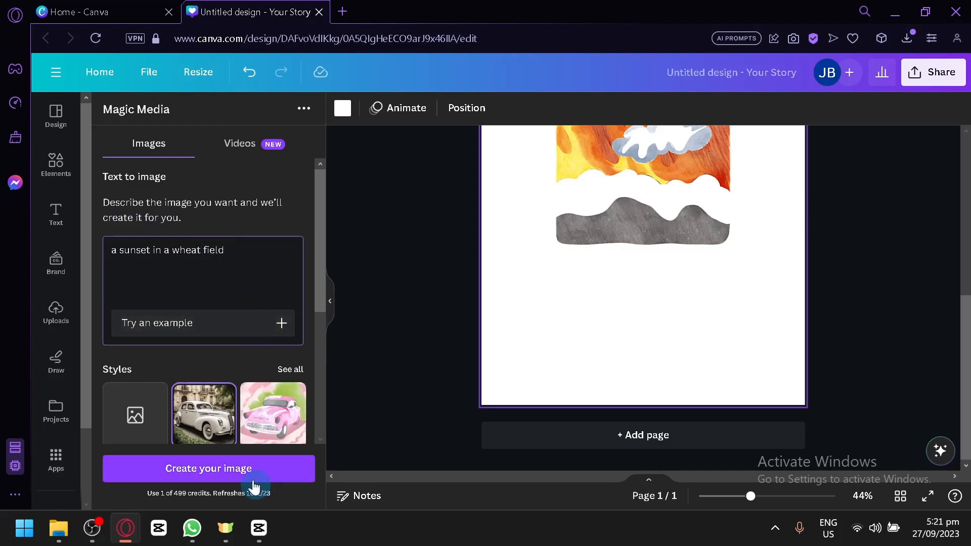
left_click(246, 469)
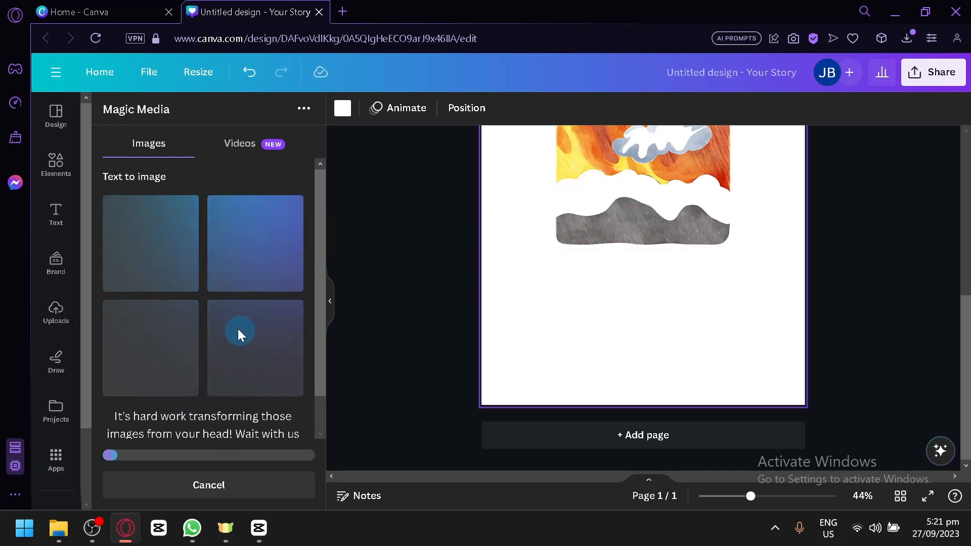
- Replace the lava image on the story page with the first generated wheat field image
scroll(483, 306, "up", 4)
left_click_drag(597, 296, 546, 250)
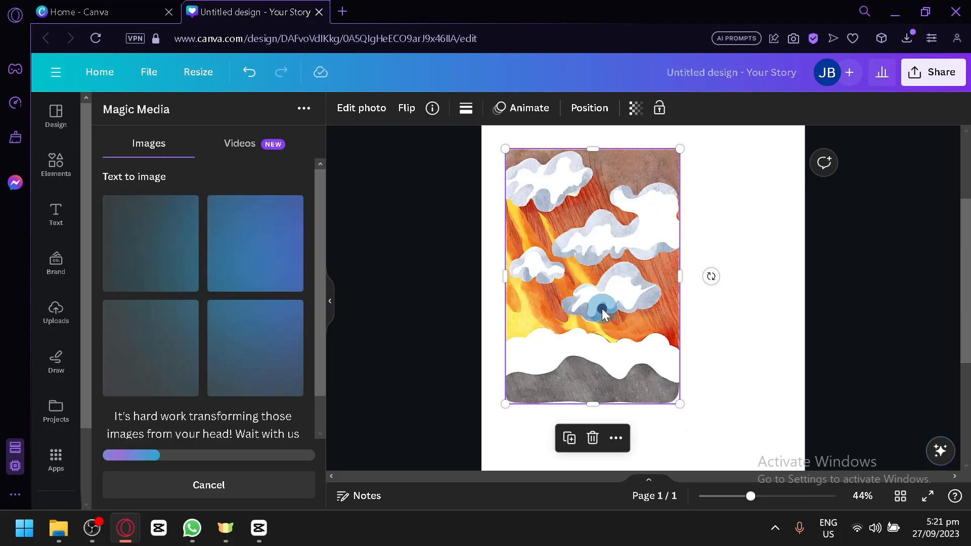
key("Delete")
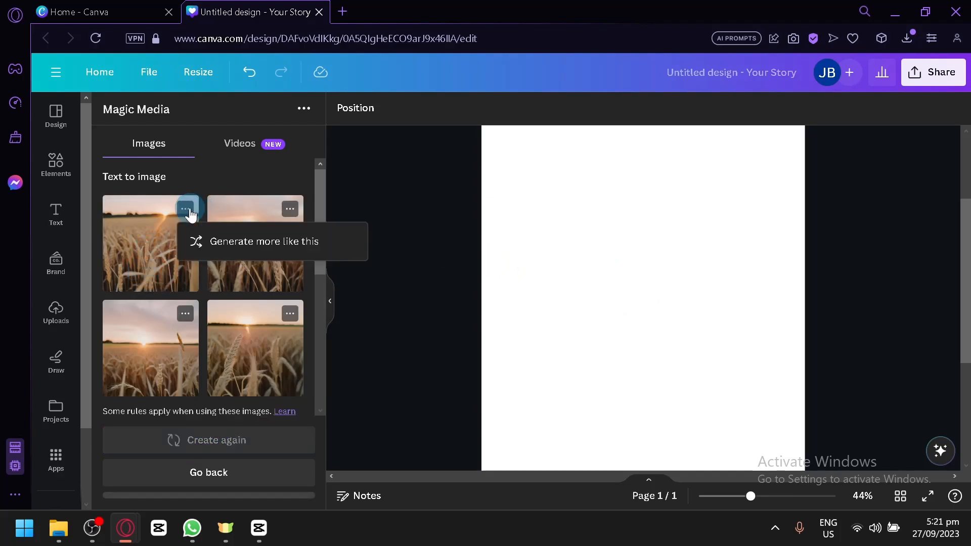
left_click(153, 258)
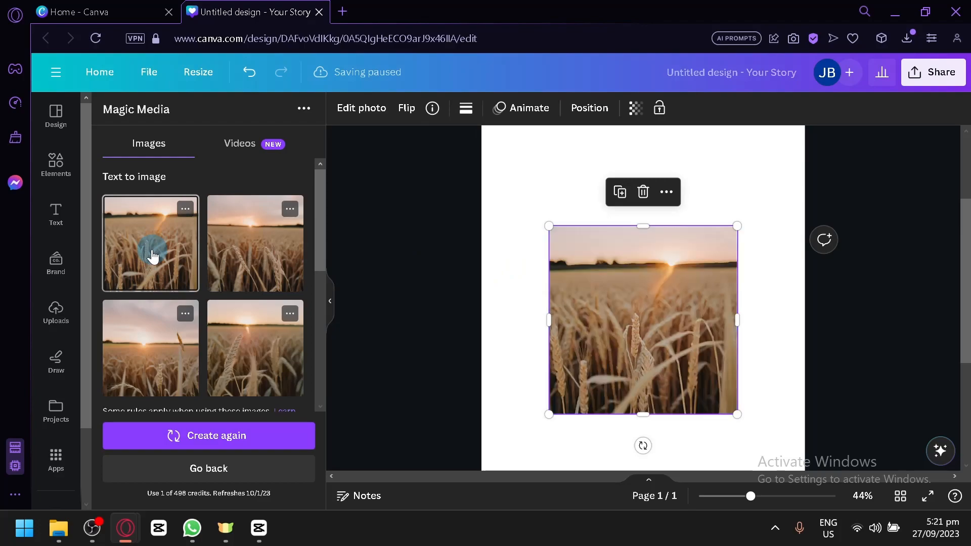
- Examine the placed wheat field image up close, from the sunset horizon down to the wheat ears
scroll(748, 315, "up", 5)
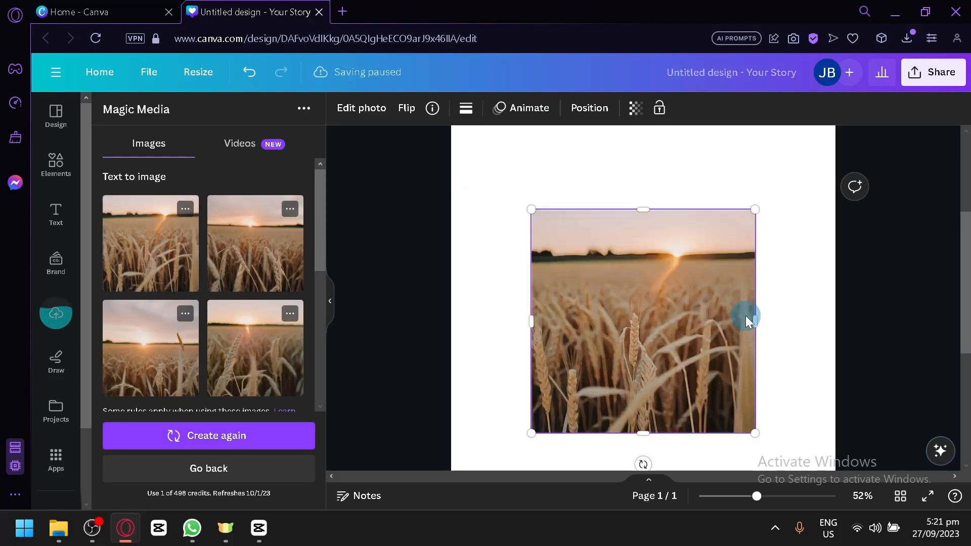
scroll(776, 364, "down", 3)
scroll(737, 379, "down", 2)
scroll(709, 303, "up", 2)
scroll(637, 334, "down", 2)
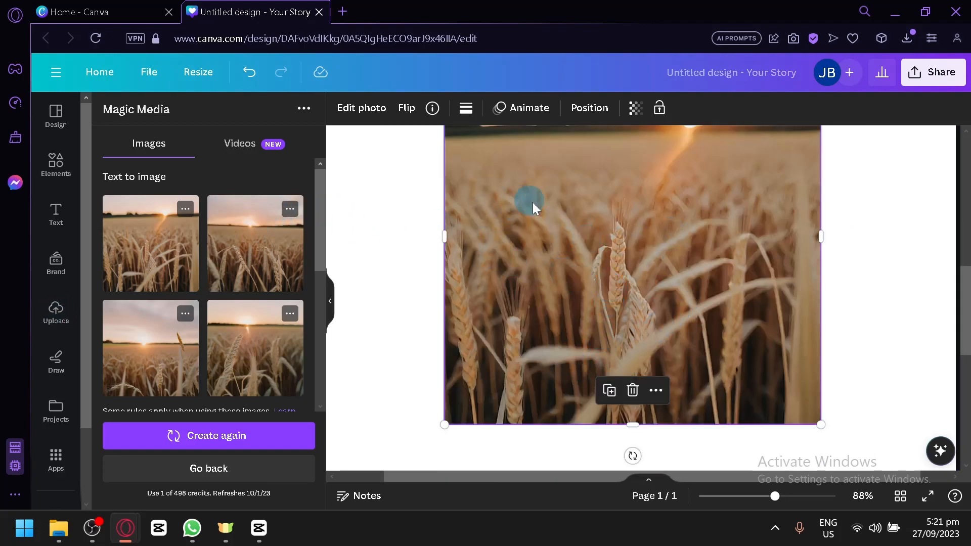
scroll(651, 281, "up", 4)
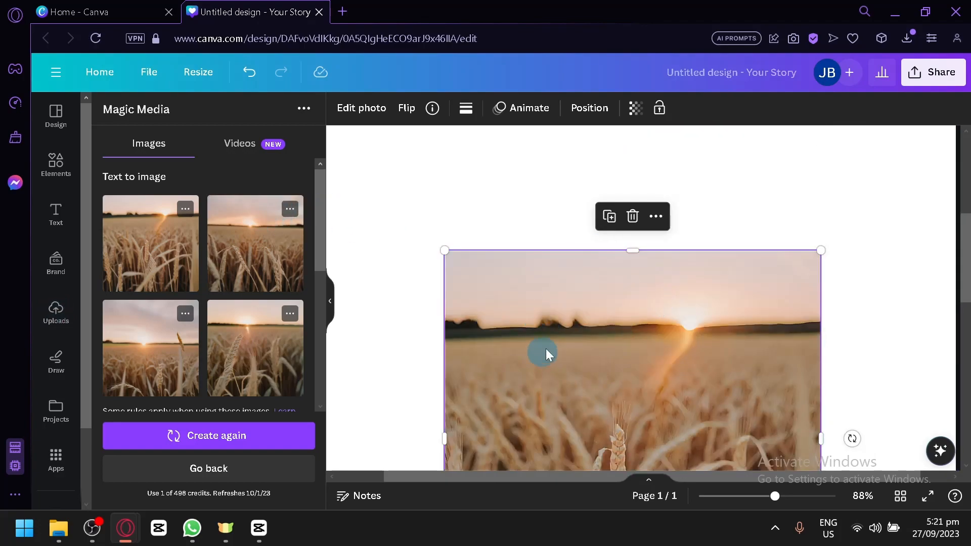
scroll(205, 233, "down", 2)
scroll(202, 214, "up", 2)
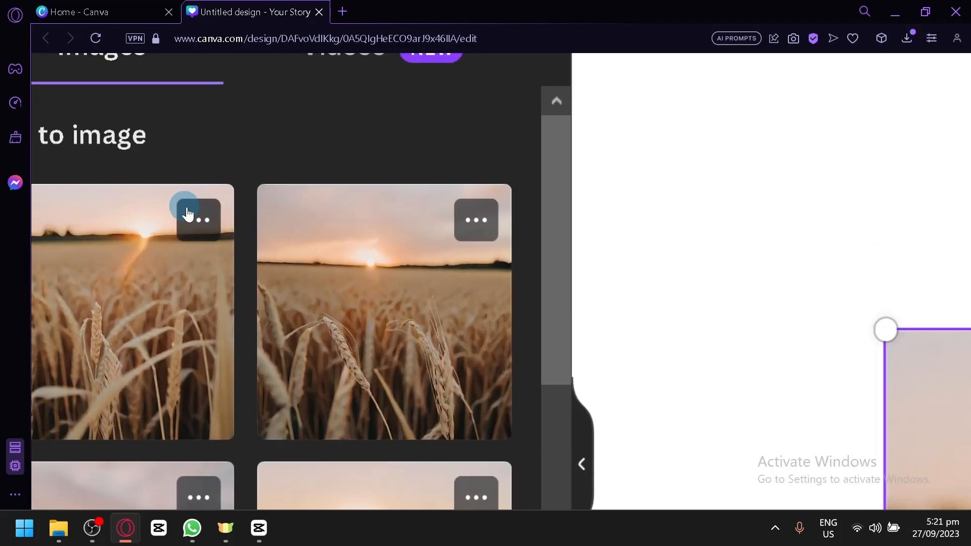
- Generate more variations like the first wheat field image
scroll(199, 221, "left", 4)
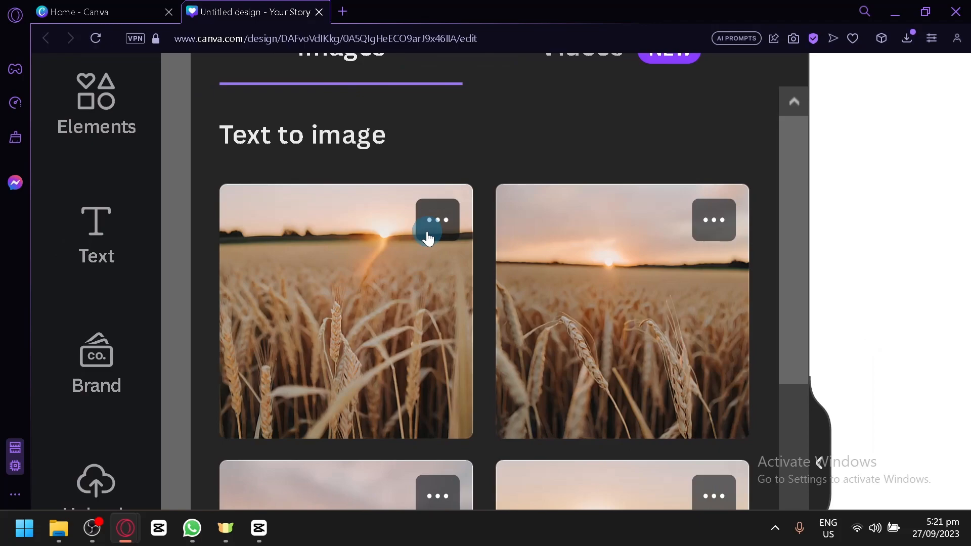
left_click(428, 236)
left_click(521, 302)
left_click(527, 306)
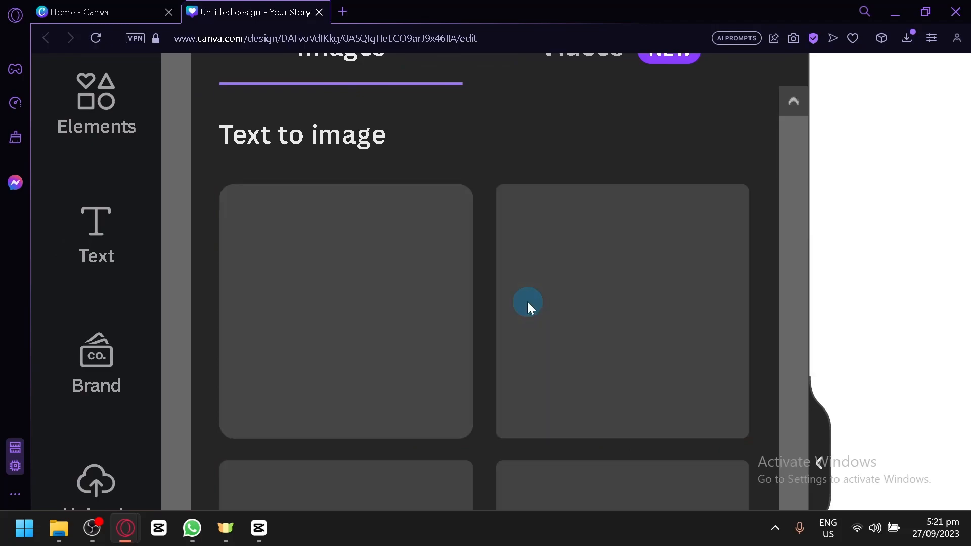
- Examine the generated wheat field variations and compare them with the original image
scroll(466, 324, "down", 1)
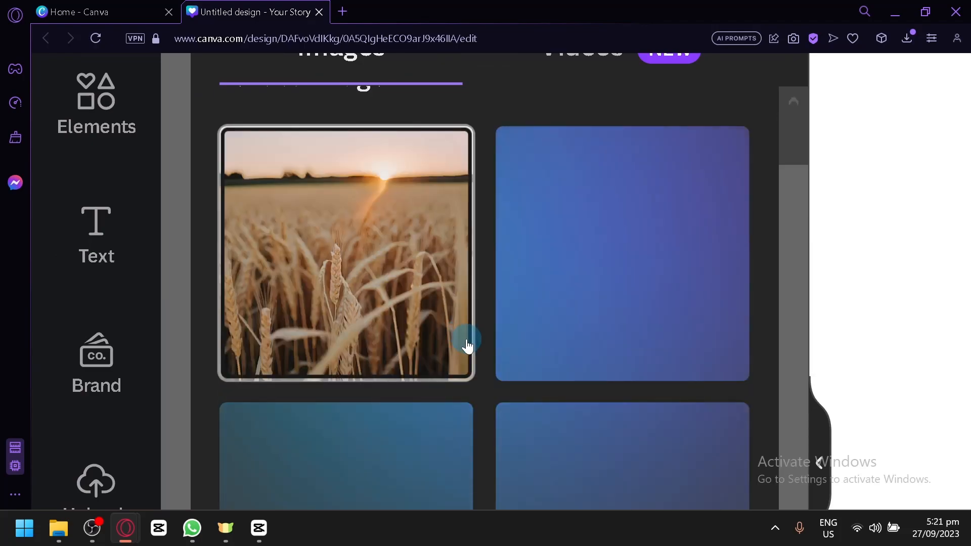
scroll(473, 349, "down", 4)
scroll(480, 354, "up", 2)
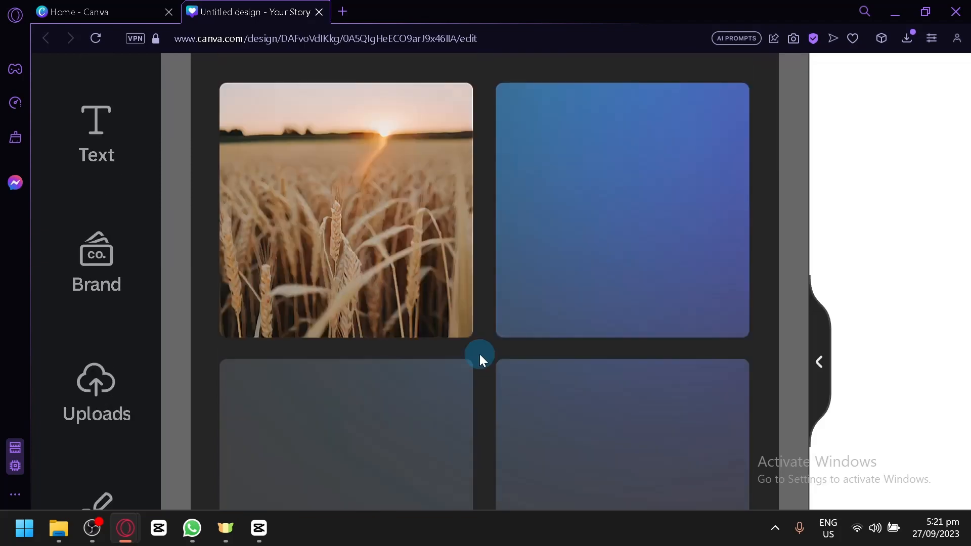
scroll(479, 354, "up", 2)
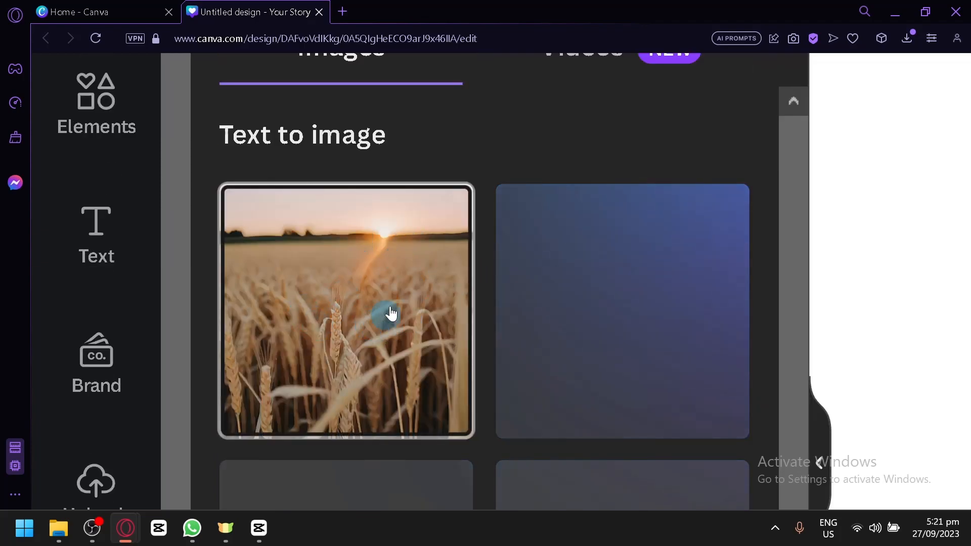
scroll(470, 376, "down", 1)
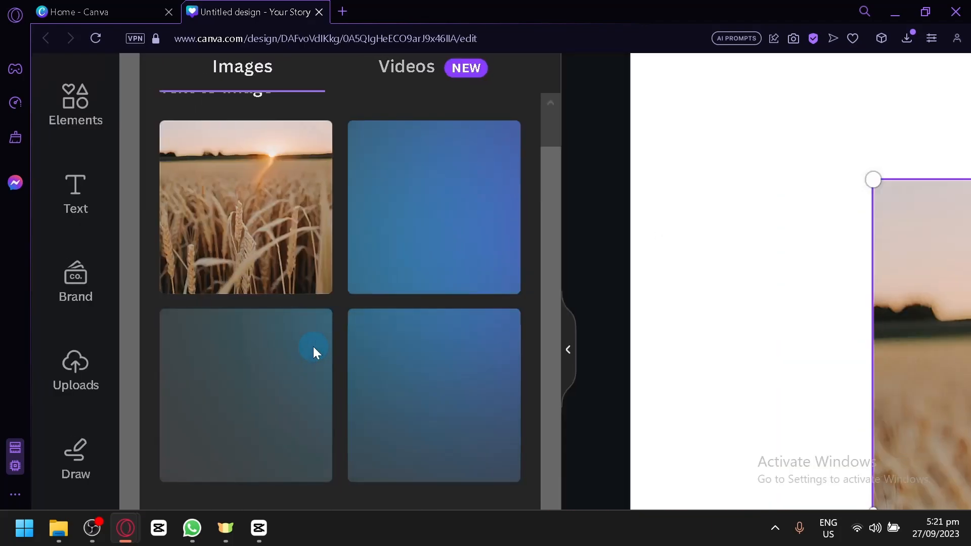
scroll(314, 343, "down", 2)
scroll(314, 343, "up", 1)
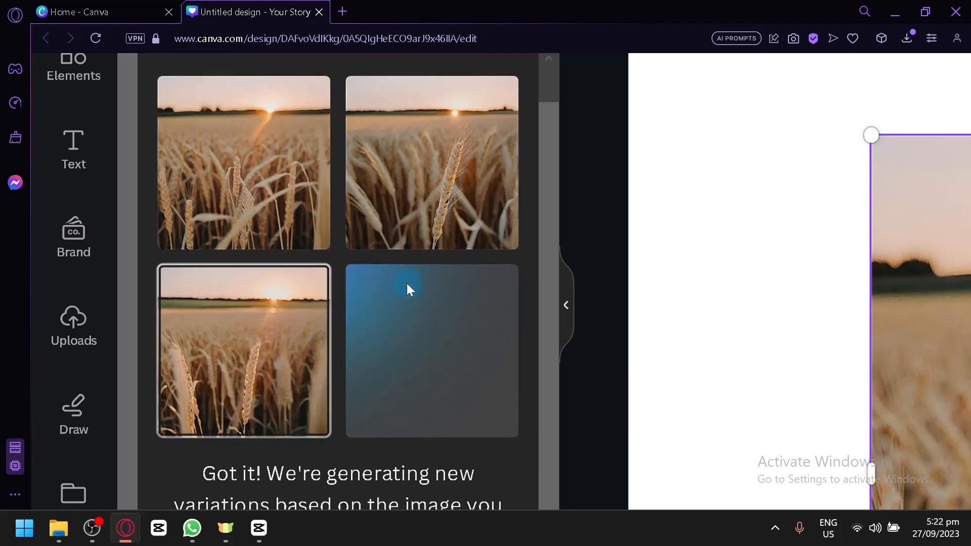
scroll(369, 441, "down", 3)
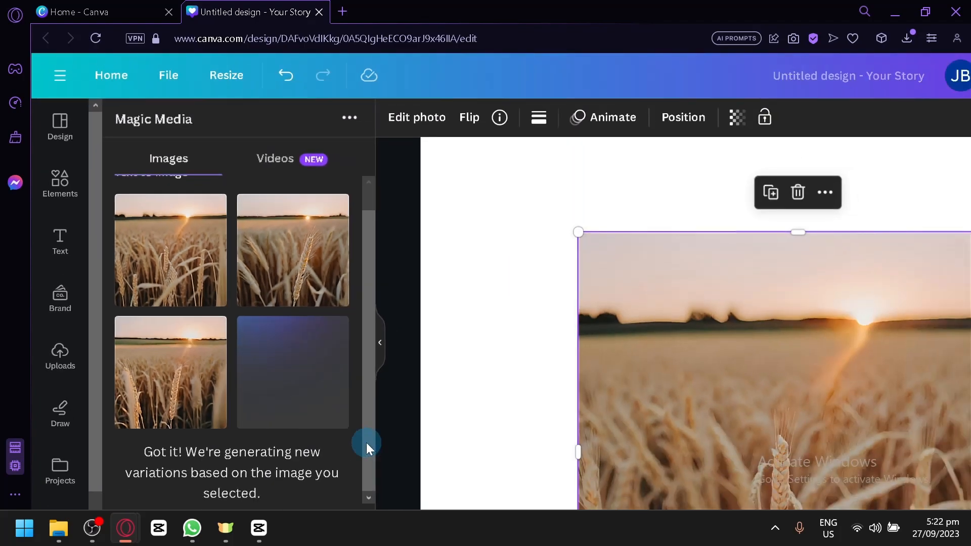
scroll(246, 413, "down", 1)
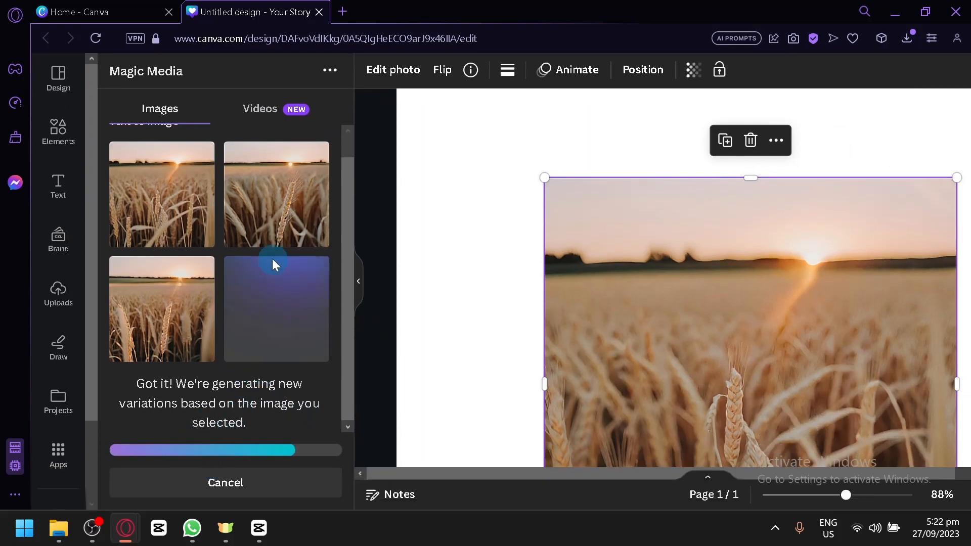
- Move the wheat field image to the story page's upper-left corner and reset the browser's page zoom to its default level
left_click_drag(763, 336, 629, 204)
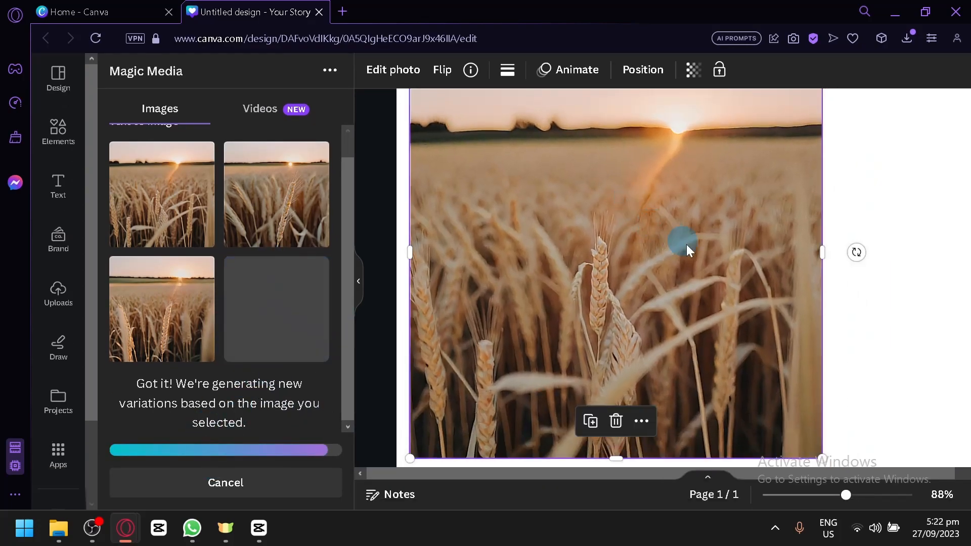
key("ctrl+minus")
key("ctrl+minus")
key("ctrl+minus")
key("ctrl+minus")
key("ctrl+minus")
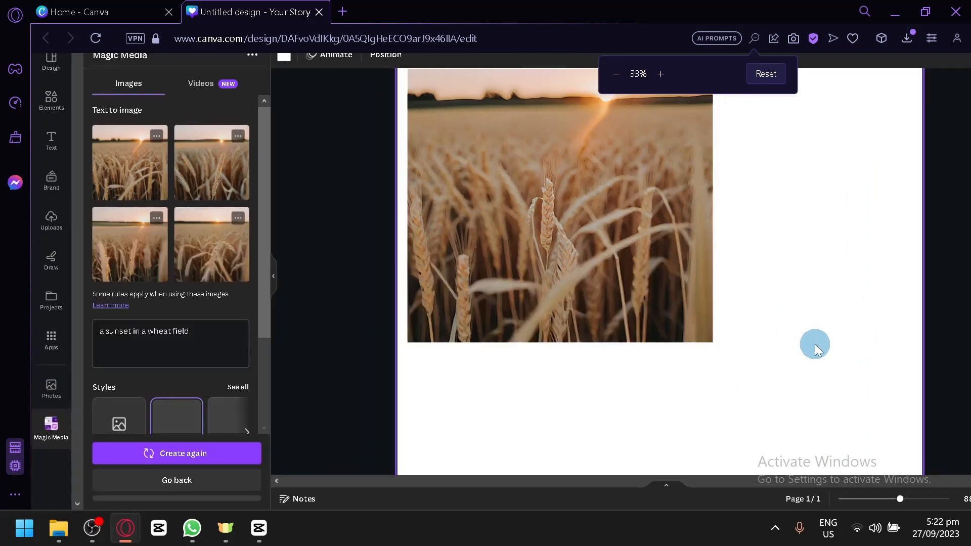
left_click(777, 76)
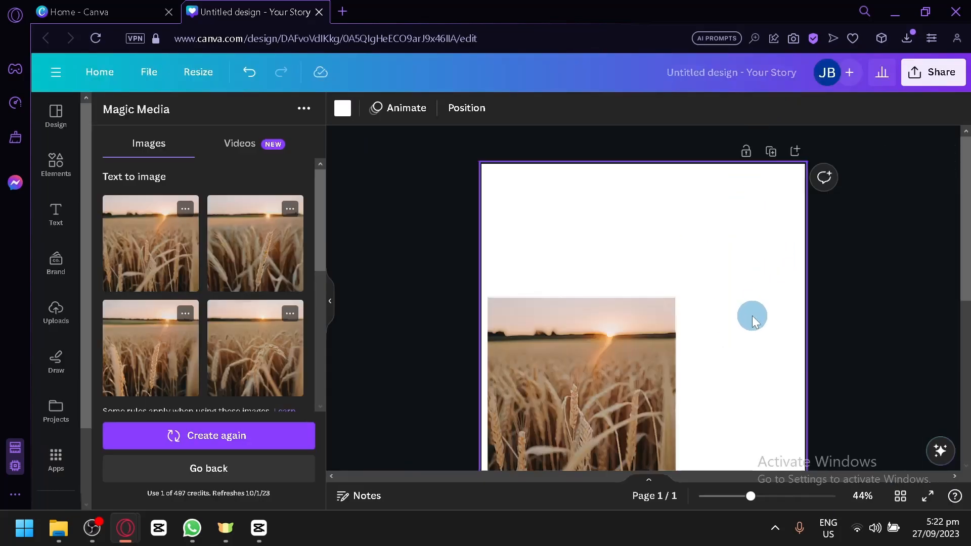
left_click(591, 308)
left_click_drag(591, 308, 583, 250)
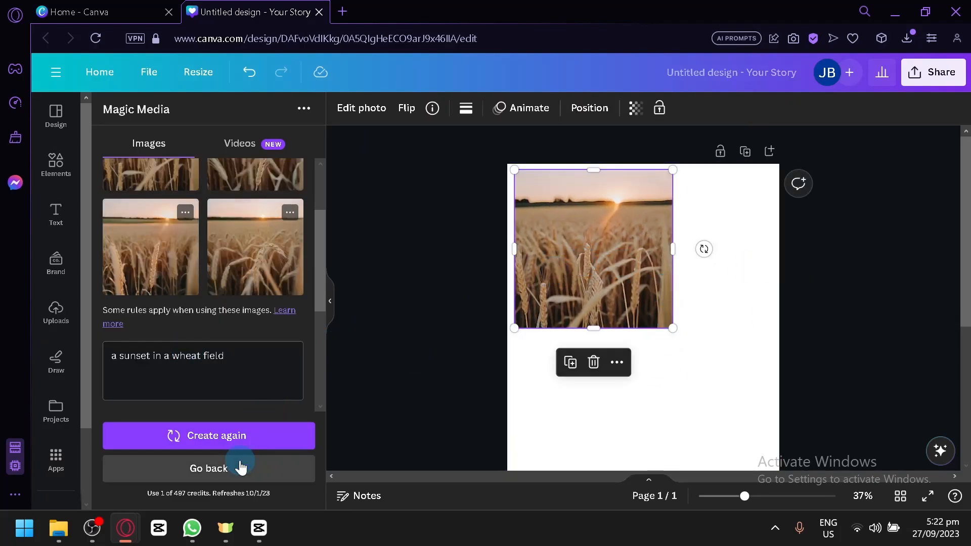
- Start over with a new description, "A waterfall from niagra falls", and generate its images in the Photo style
triple_click(250, 362)
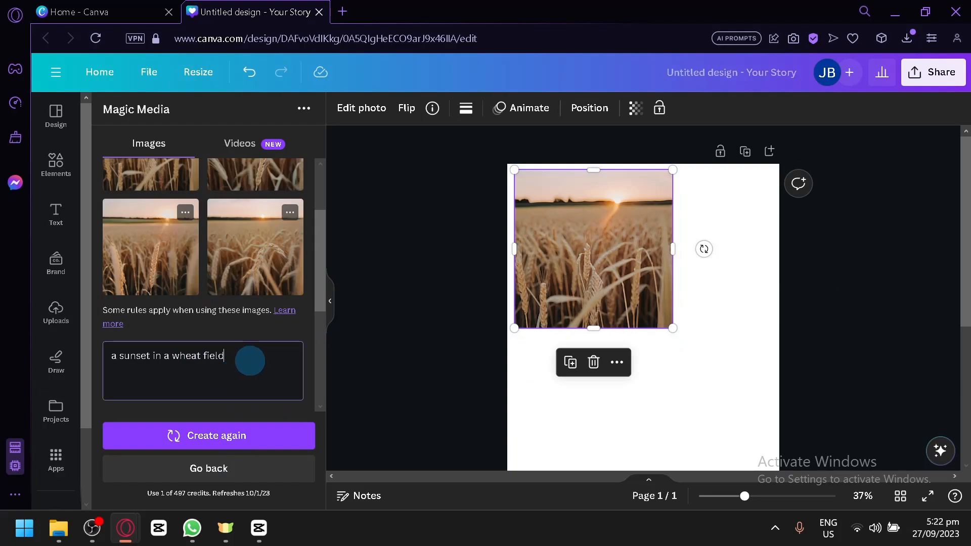
left_click(180, 469)
scroll(217, 400, "down", 4)
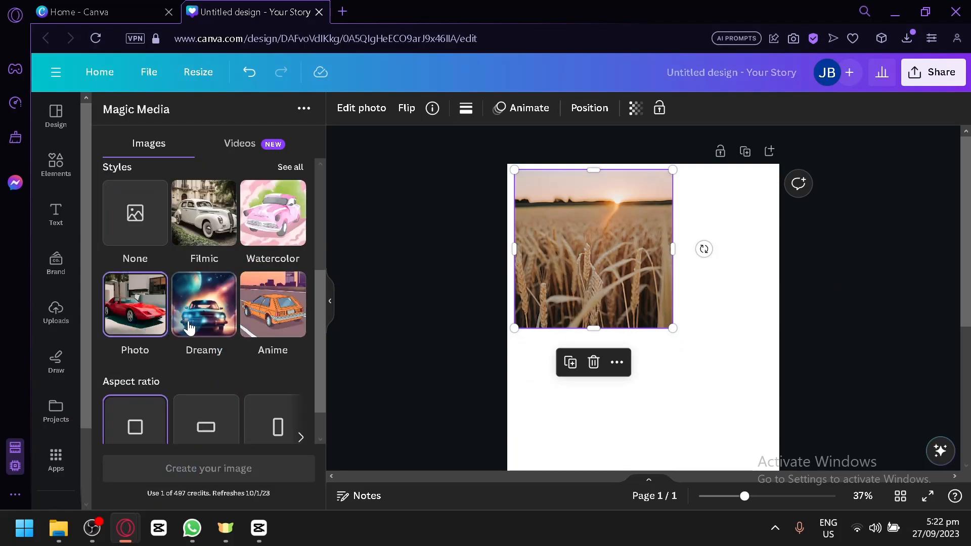
scroll(214, 291, "up", 4)
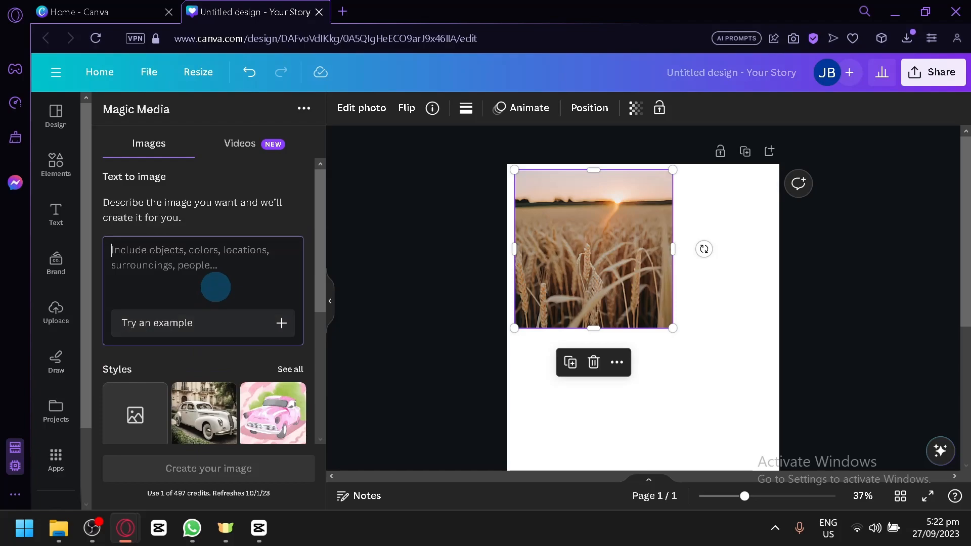
left_click(215, 287)
type("A waterfall from niagra falls")
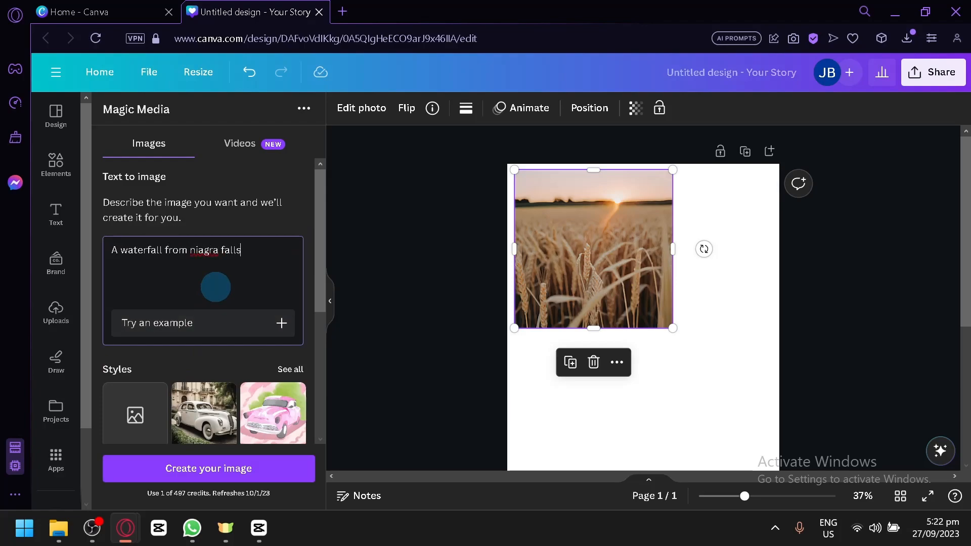
left_click(237, 482)
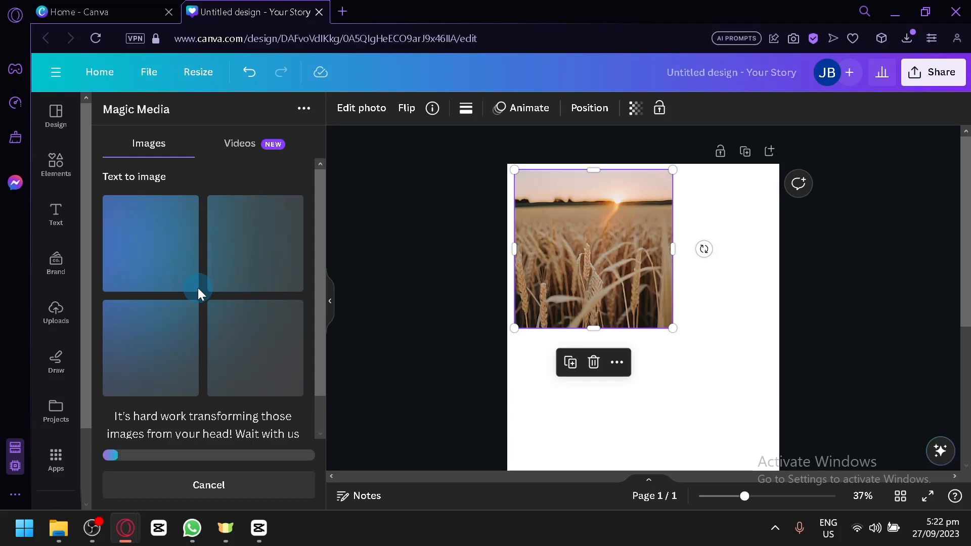
- Inspect the wheat field image and the empty space around it on the story page while the waterfall images generate
left_click(627, 430)
left_click(230, 274)
left_click(560, 262)
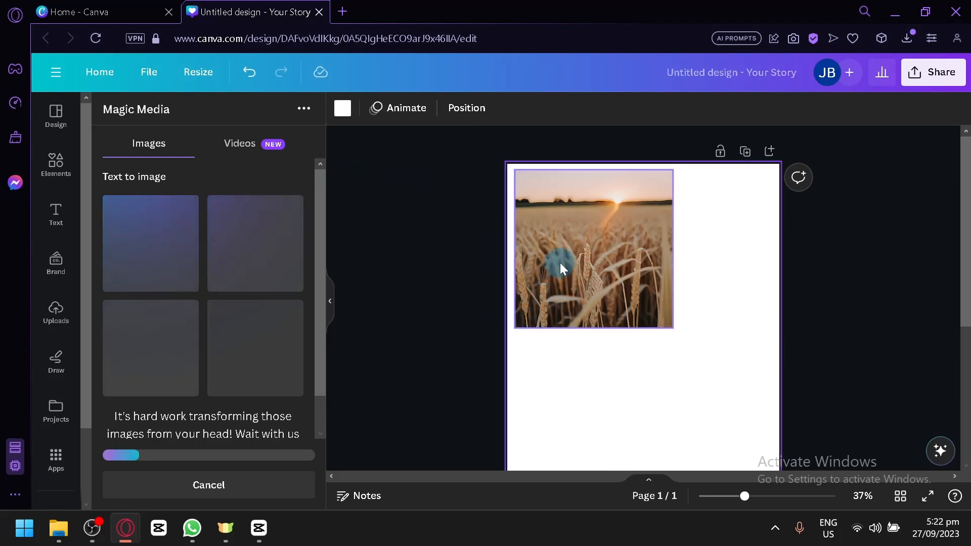
scroll(626, 239, "up", 3)
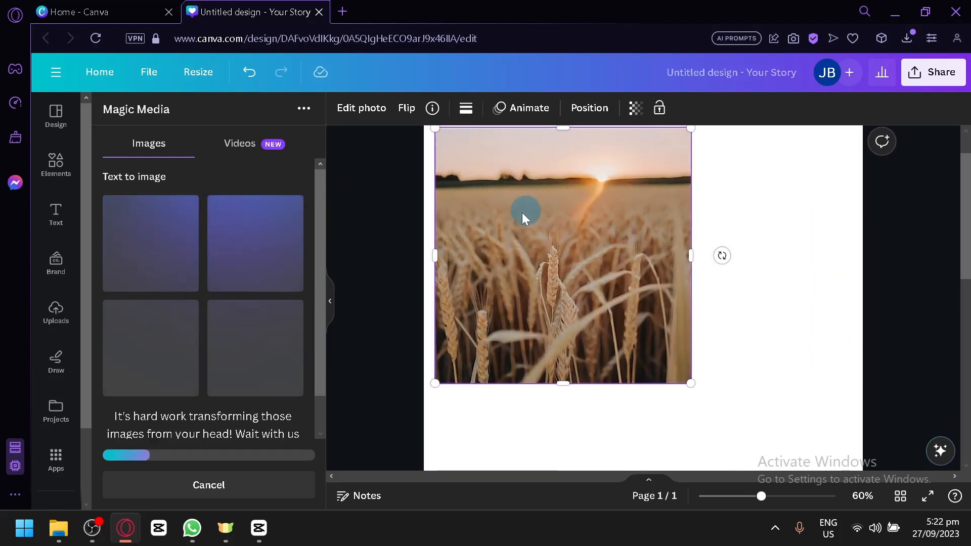
scroll(563, 304, "up", 1)
left_click(768, 366)
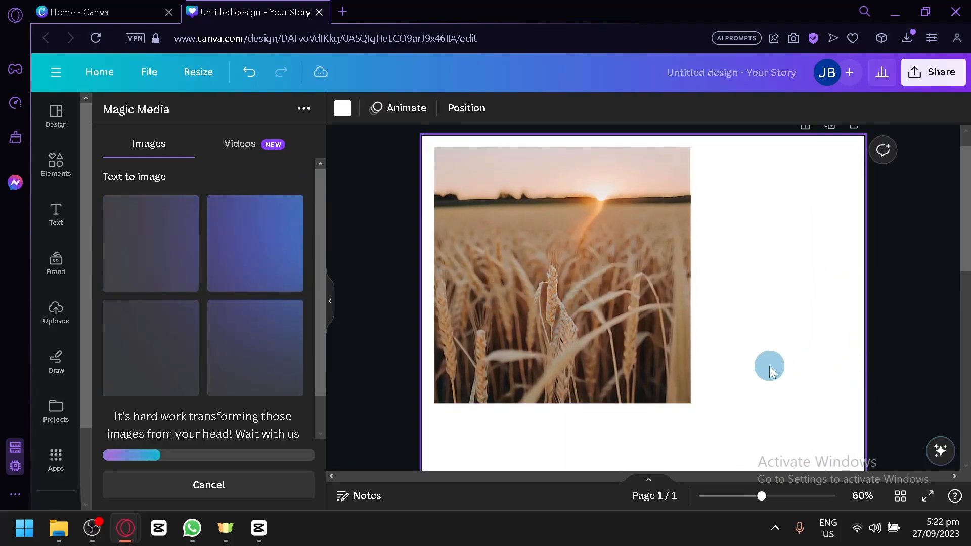
scroll(720, 268, "down", 1)
scroll(627, 254, "up", 3)
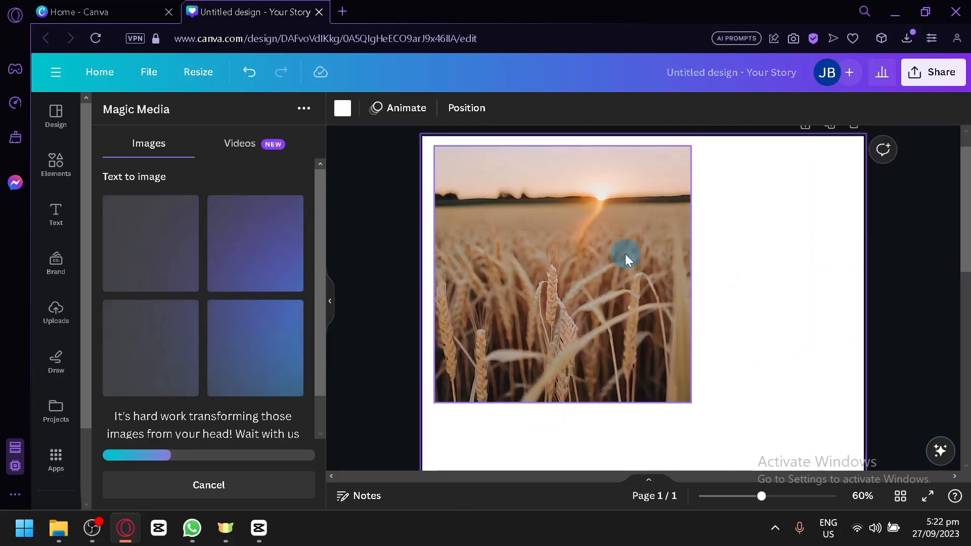
scroll(760, 301, "down", 3)
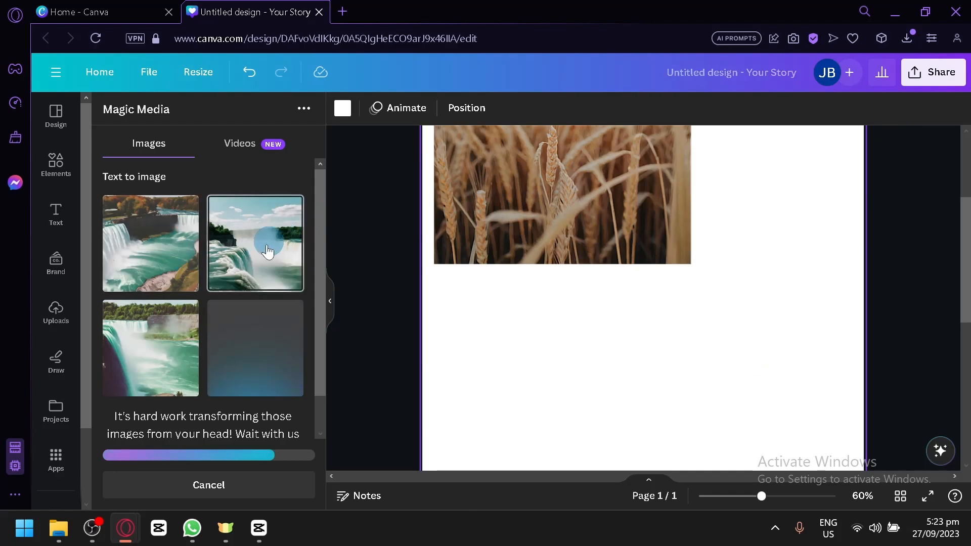
- Add the waterfall image with the cloudy sky to the story page and shift it toward the page's left side below the wheat field
left_click_drag(241, 262, 707, 412)
scroll(789, 369, "down", 3)
scroll(779, 324, "up", 2)
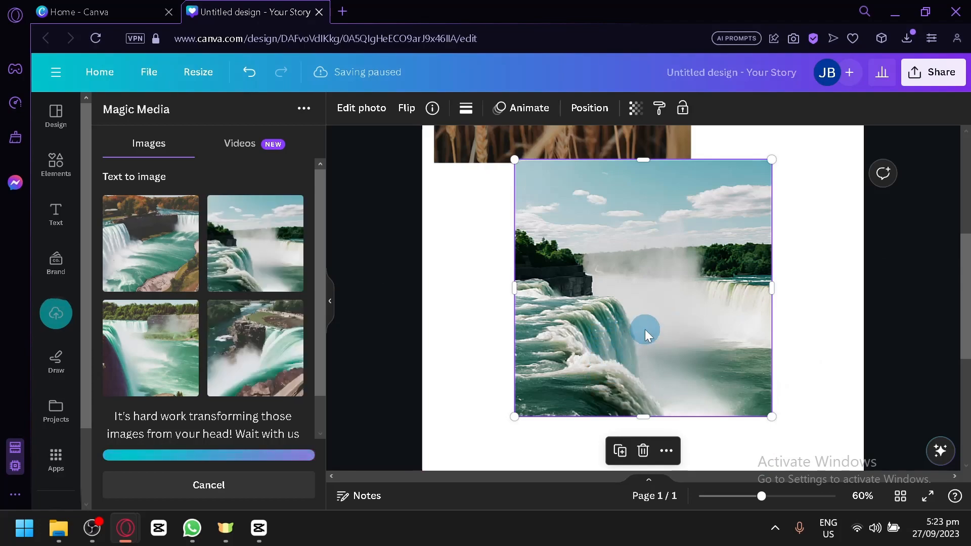
scroll(645, 329, "up", 3)
scroll(645, 329, "down", 1)
left_click_drag(646, 329, 599, 330)
- Try the other two waterfall images from the lower row of results on the page, and delete both again
left_click(260, 344)
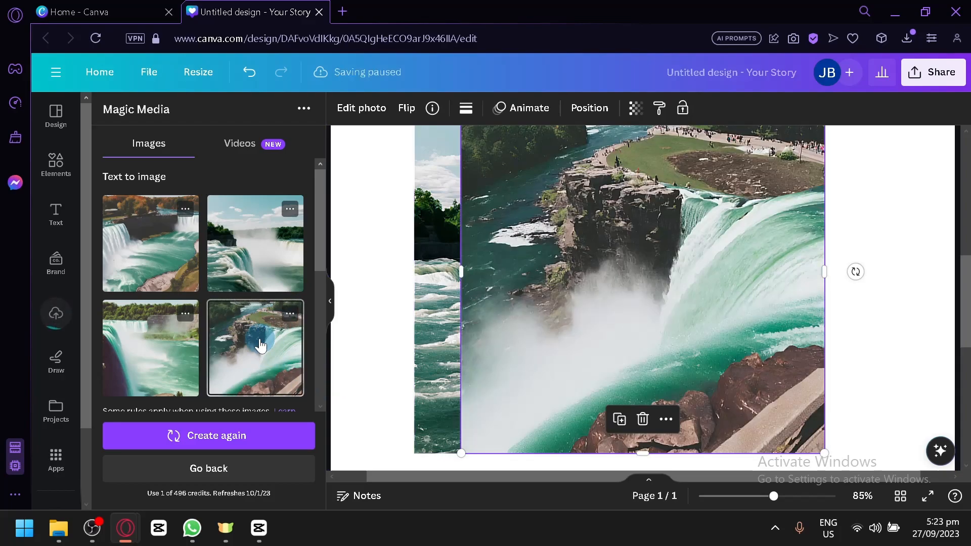
scroll(834, 332, "up", 2)
scroll(823, 335, "down", 2)
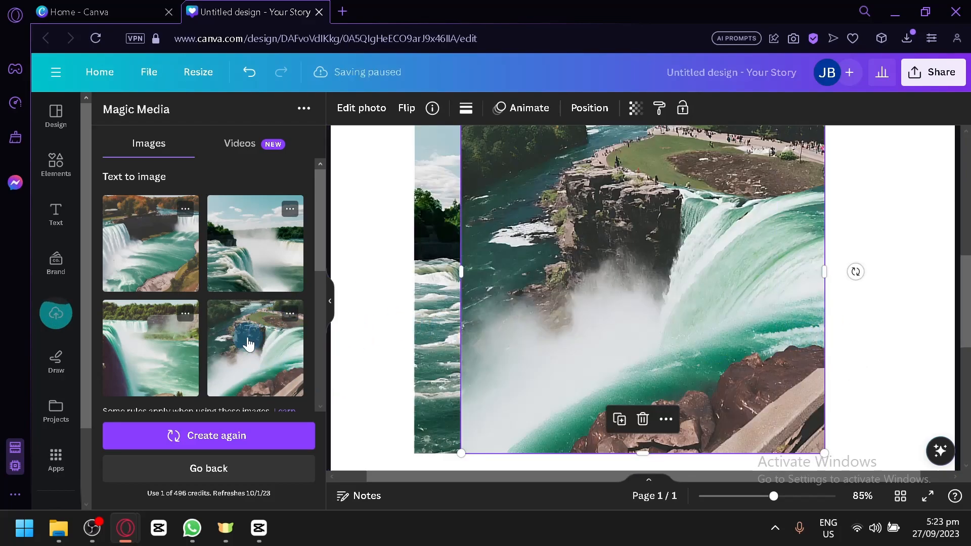
left_click(156, 379)
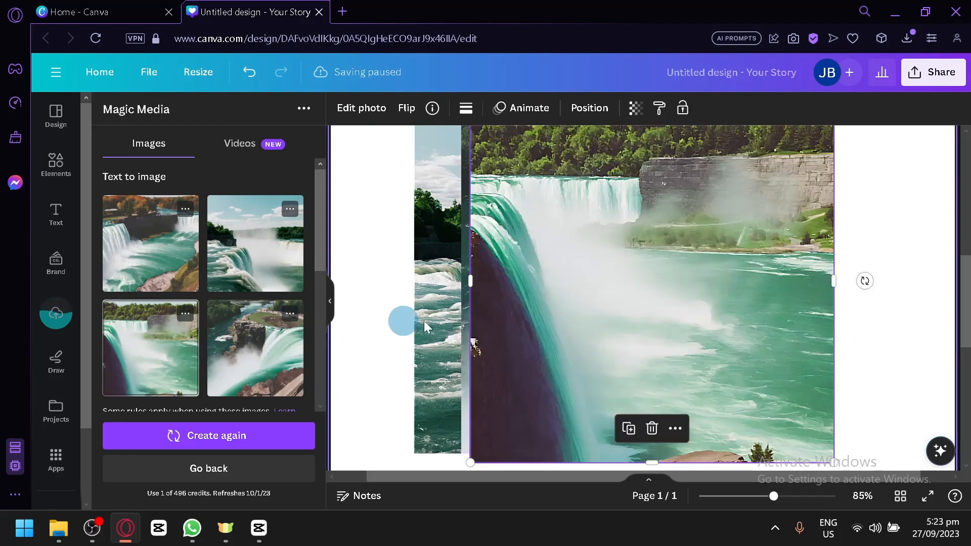
left_click_drag(626, 311, 572, 331)
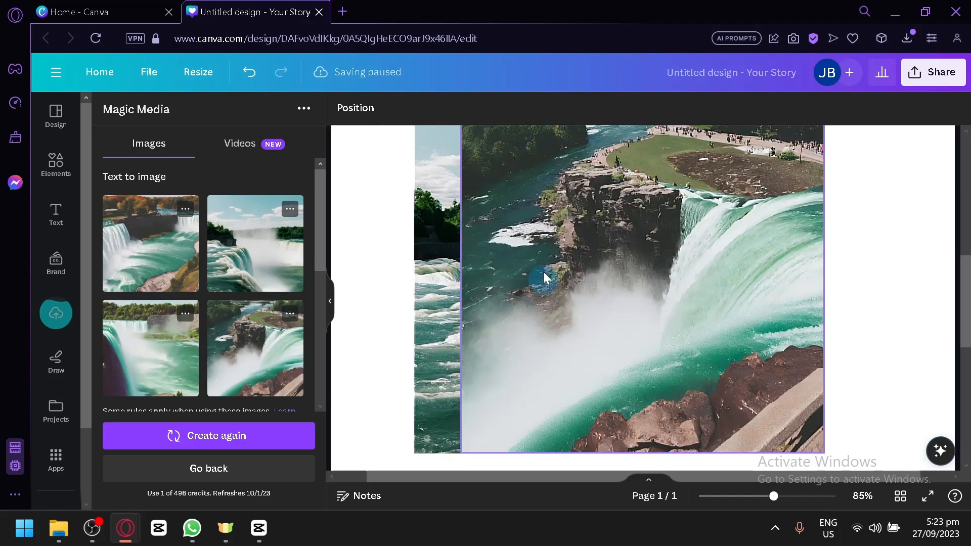
left_click(564, 275)
key("Delete")
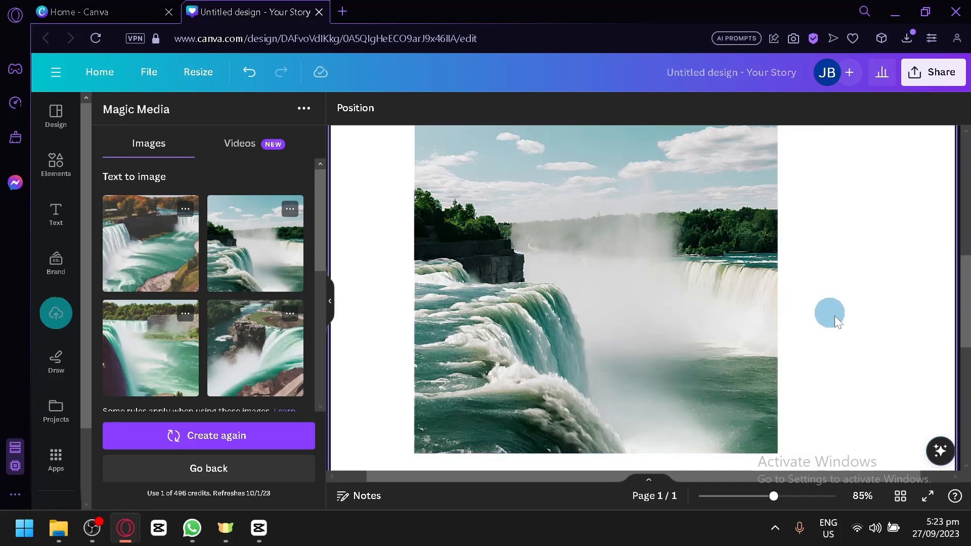
- Align the waterfall image directly beneath the wheat field image and review both on the page
scroll(860, 322, "down", 5)
left_click_drag(699, 329, 666, 328)
left_click(759, 312)
scroll(761, 312, "up", 4)
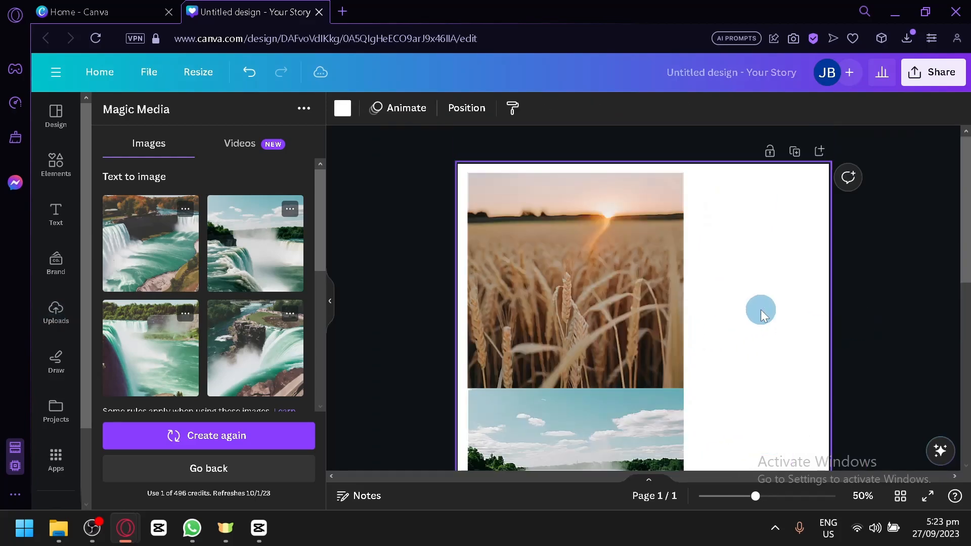
scroll(761, 312, "down", 6)
- Start over with a blank description, choosing the Dreamy style and the square aspect ratio
left_click(242, 471)
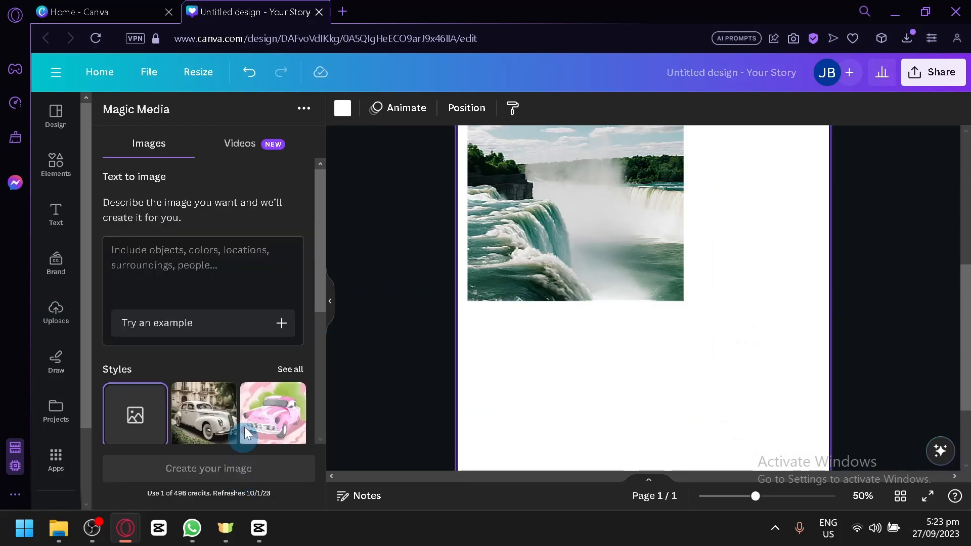
scroll(251, 385, "down", 4)
left_click(199, 308)
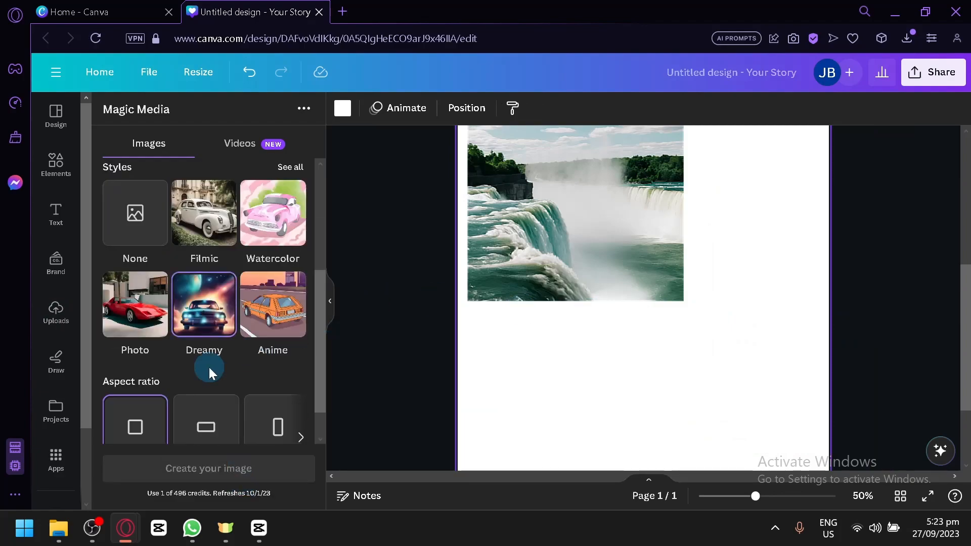
left_click(137, 423)
scroll(211, 329, "up", 4)
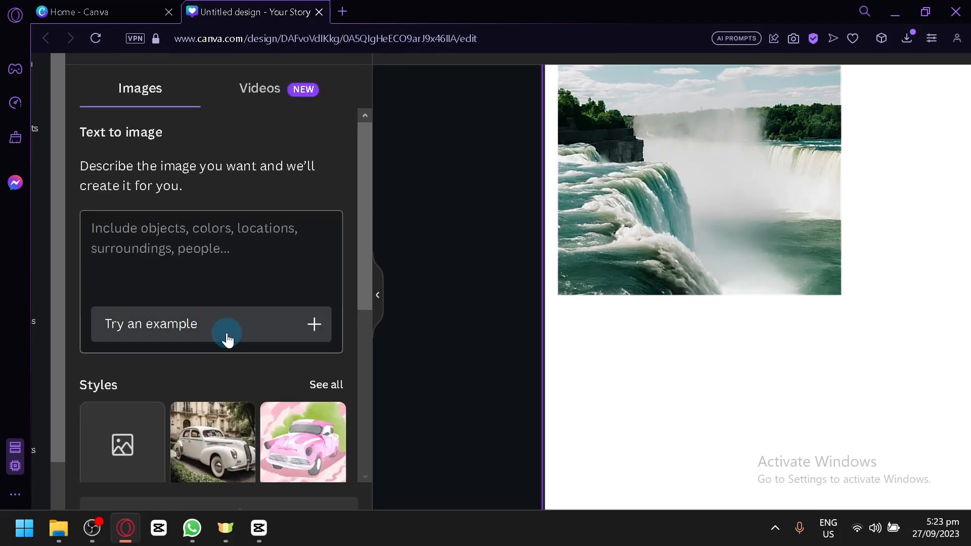
- Cycle through the example prompts to "Red painted cottage on a remote island" and generate its images
left_click(227, 336)
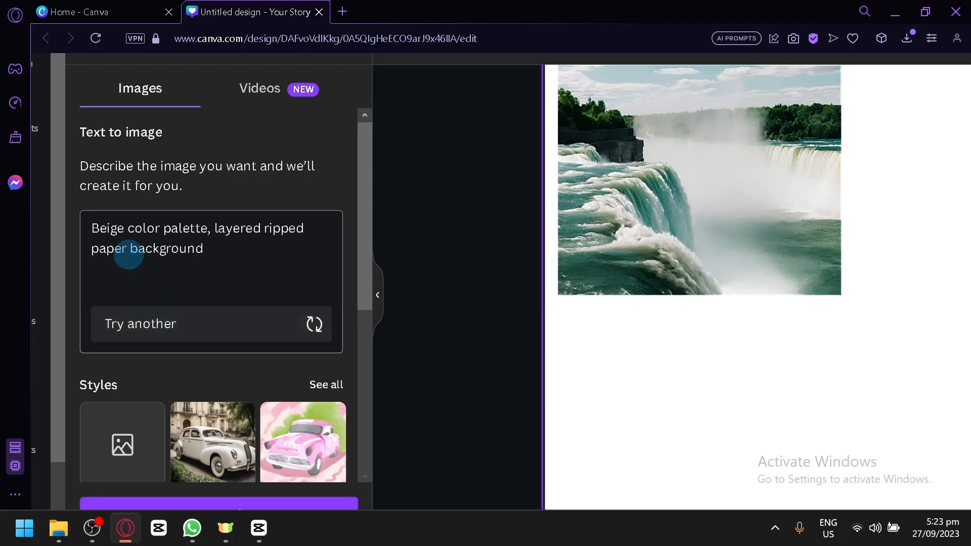
left_click_drag(98, 225, 217, 245)
left_click(232, 258)
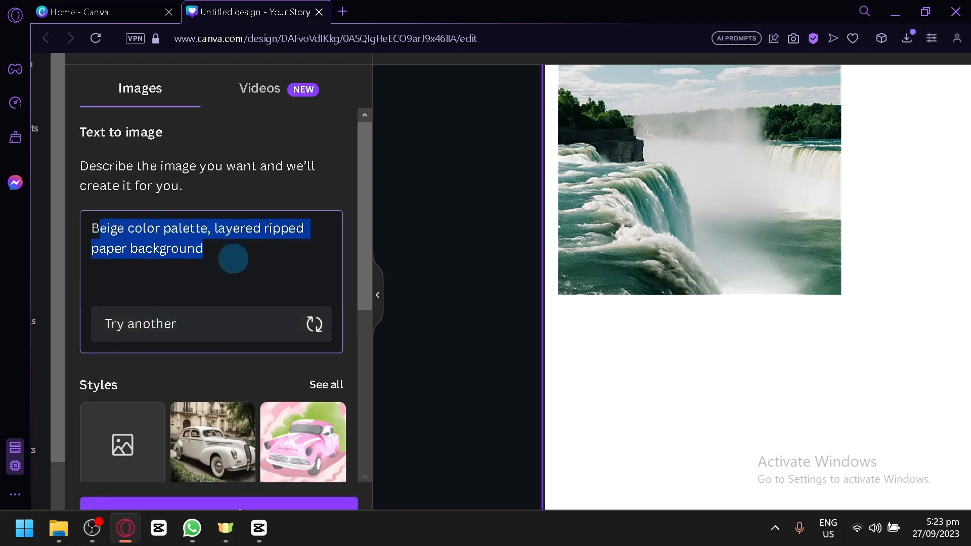
left_click(237, 332)
left_click(141, 256)
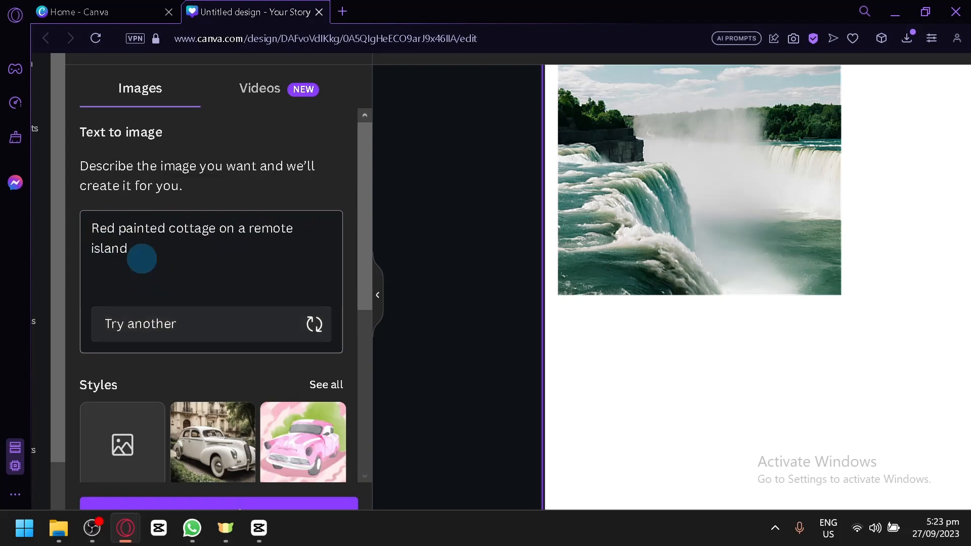
left_click(145, 240)
left_click_drag(145, 240, 107, 227)
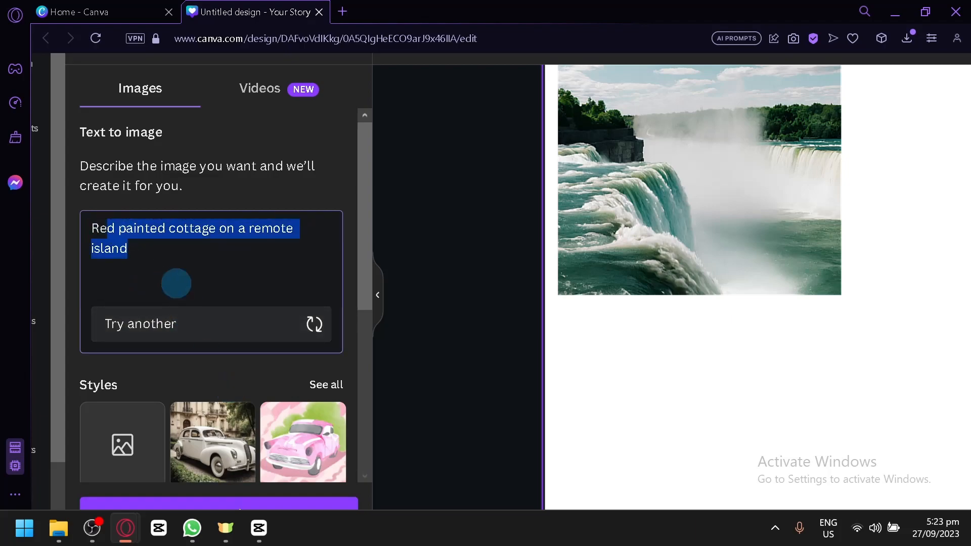
scroll(237, 396, "down", 2)
left_click(281, 501)
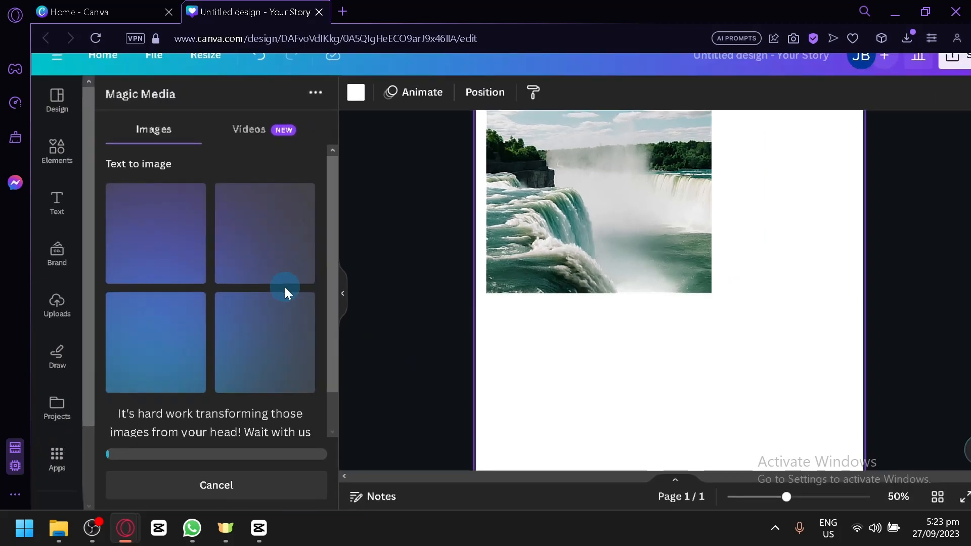
- Add the lower-left generated red cottage image to the story page and inspect it up close
scroll(681, 344, "up", 5)
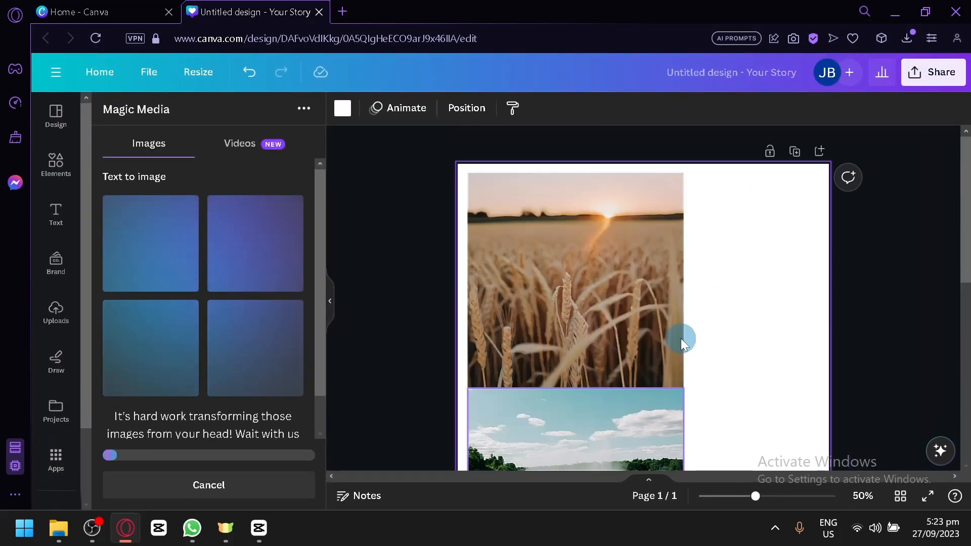
scroll(681, 339, "down", 4)
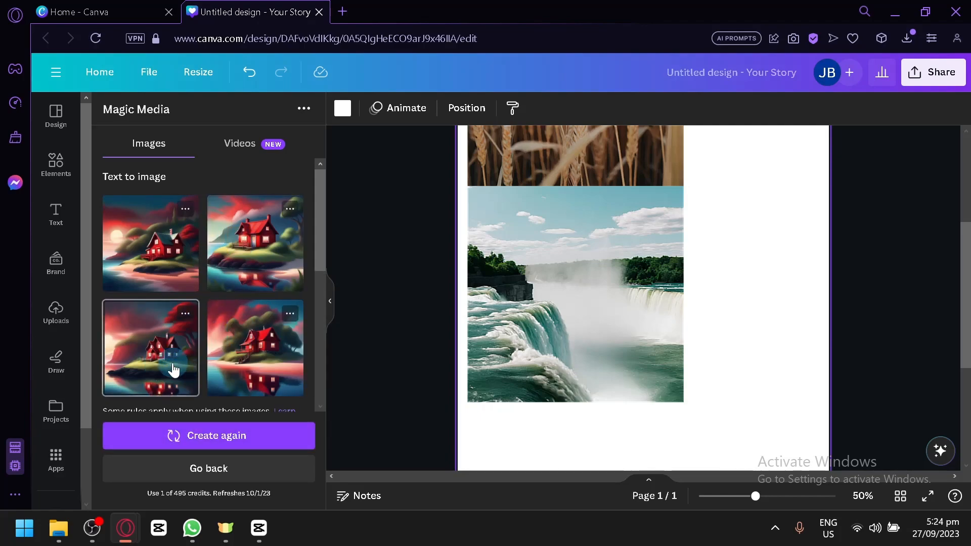
left_click_drag(174, 370, 590, 342)
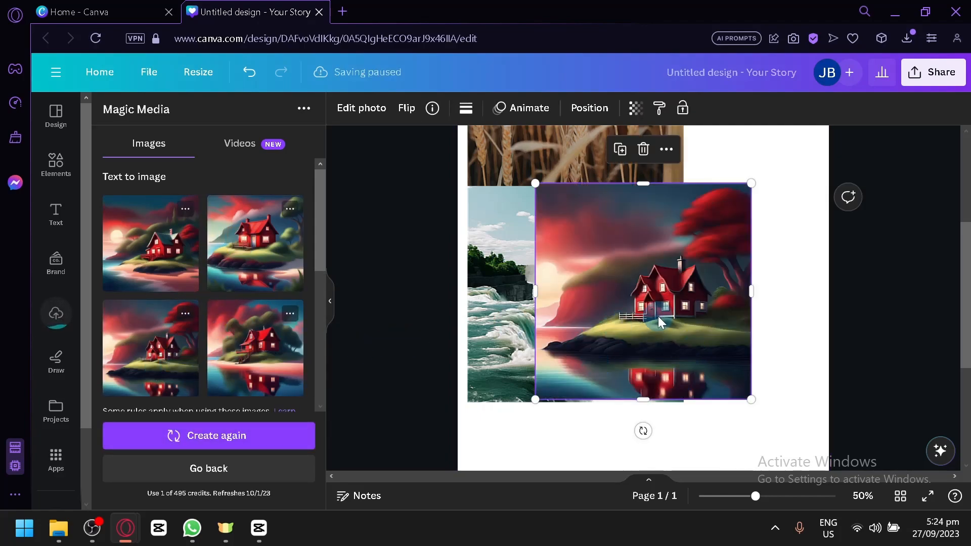
scroll(749, 339, "up", 5)
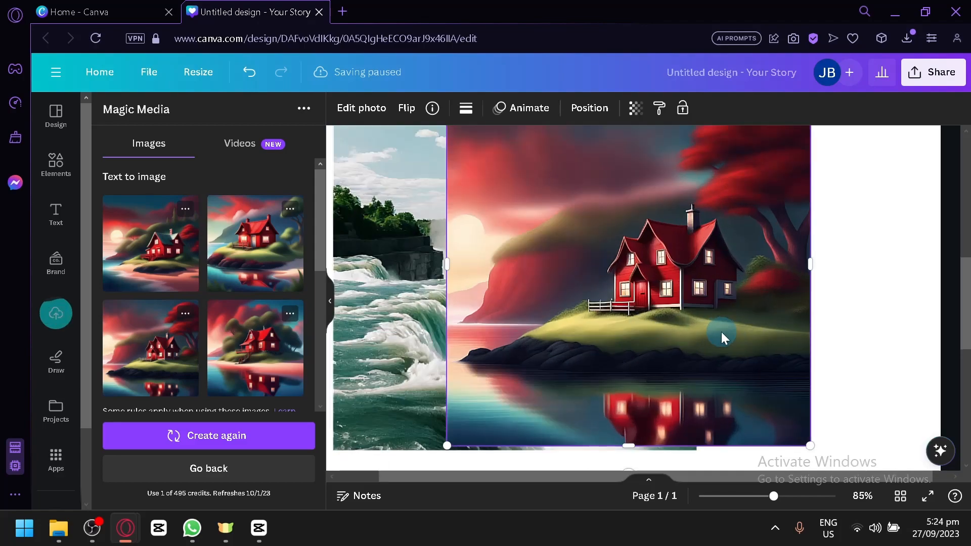
scroll(551, 263, "down", 5)
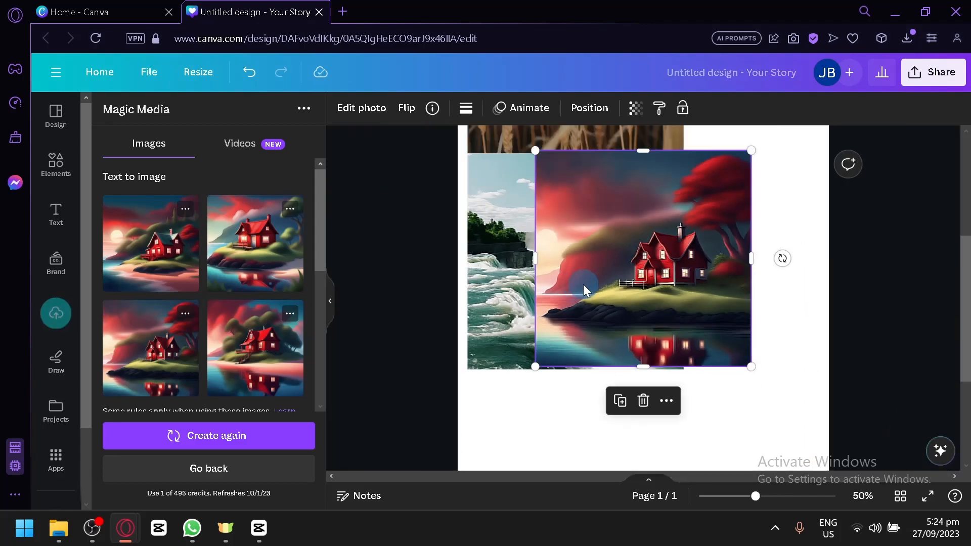
- Move the red cottage image directly beneath the waterfall image, aligning their edges, and review the stacked images
left_click_drag(636, 284, 594, 400)
scroll(593, 379, "down", 4)
left_click_drag(580, 273, 556, 371)
left_click(754, 310)
scroll(754, 308, "up", 5)
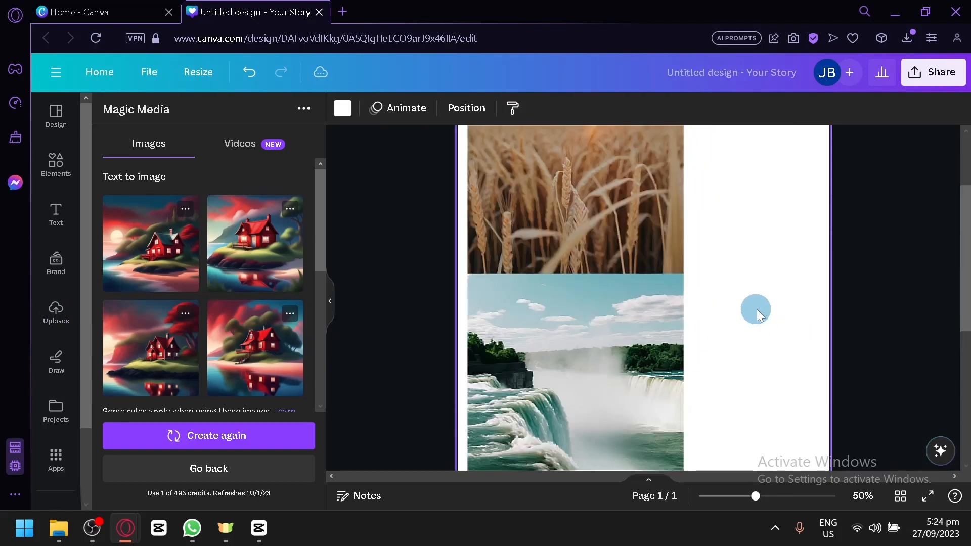
- Start over with a blank description and choose the Anime style
scroll(643, 324, "down", 5)
left_click(272, 479)
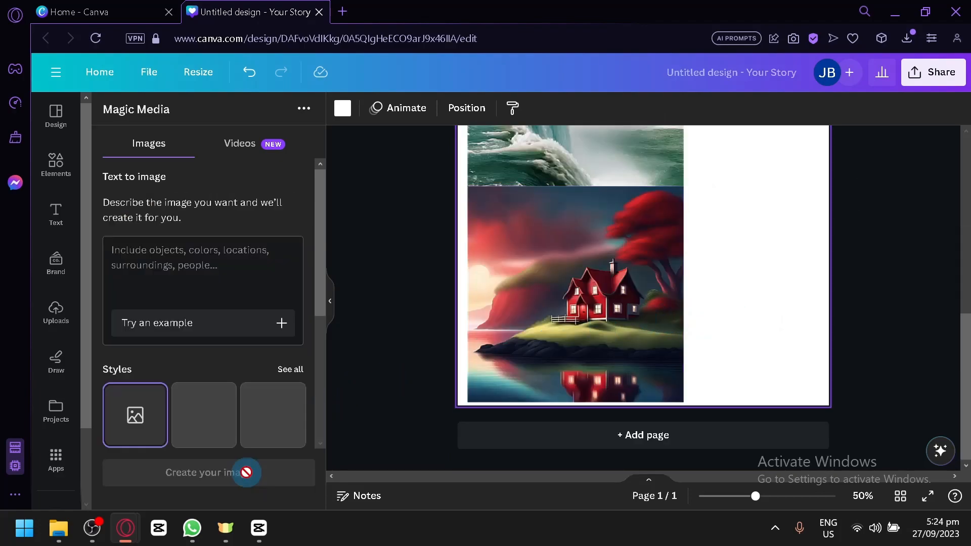
scroll(240, 332, "down", 4)
left_click(268, 334)
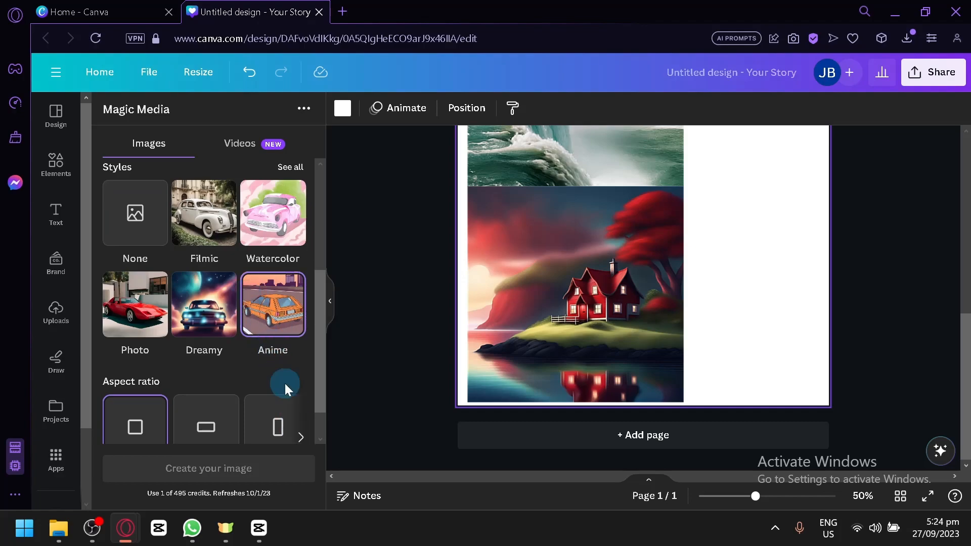
scroll(278, 370, "up", 4)
- Try two example prompts, replace the text with "a sunset in a dense woody forest", and generate its images
left_click(225, 321)
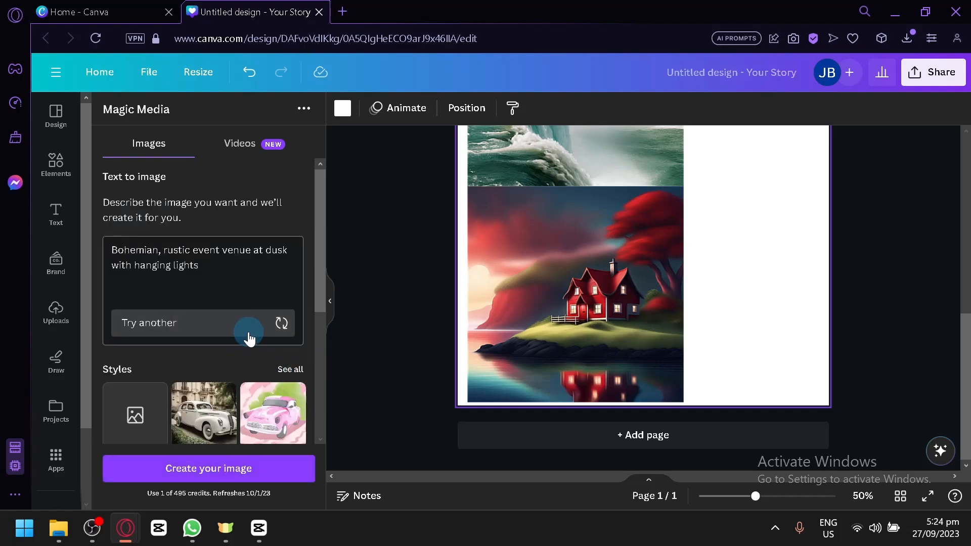
left_click(248, 337)
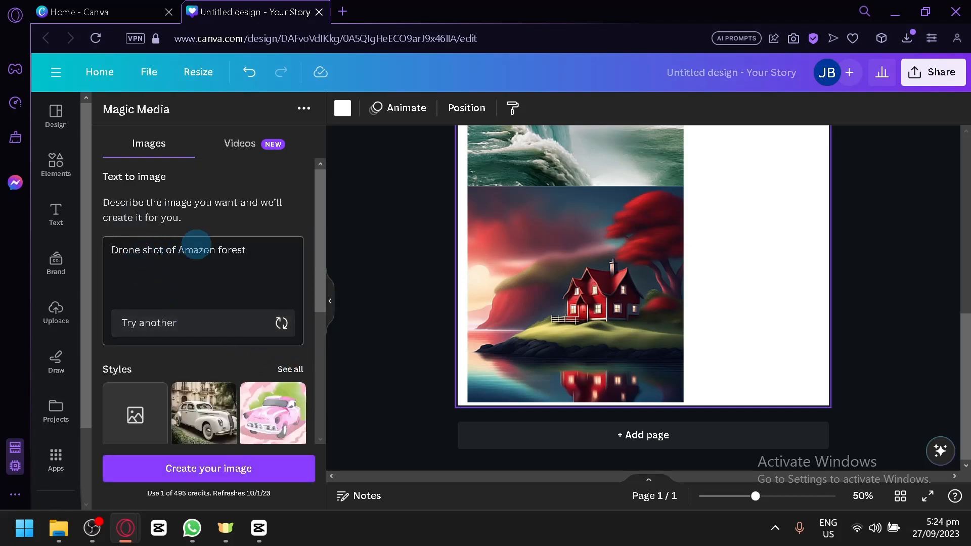
left_click_drag(274, 256, 76, 226)
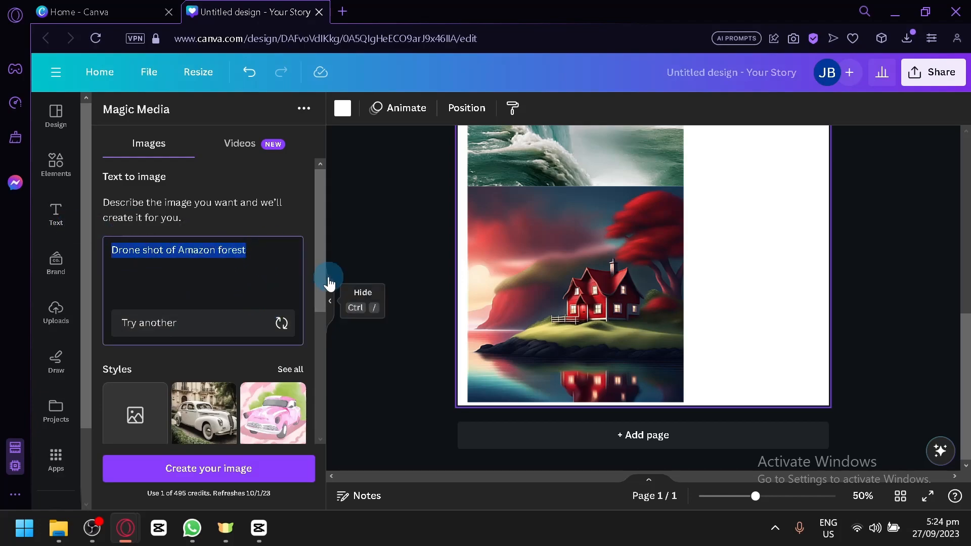
type("a sunset in a dense woody")
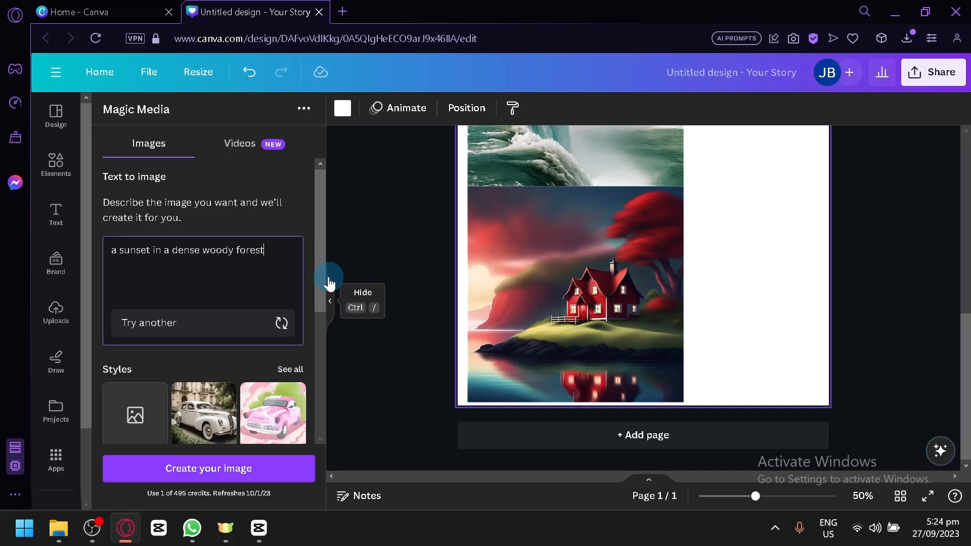
left_click(256, 466)
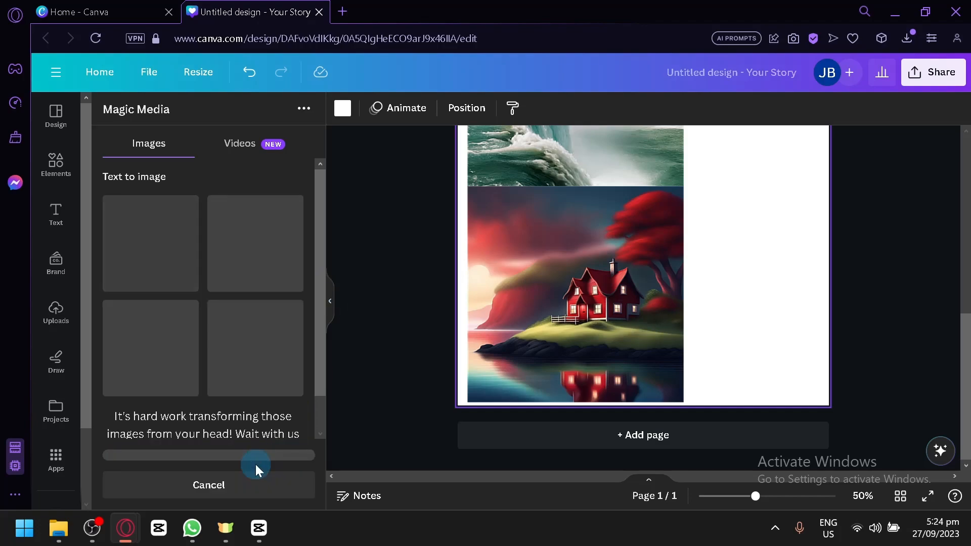
- Review the stacked images on the first page and add a blank second page below it
scroll(733, 283, "up", 8)
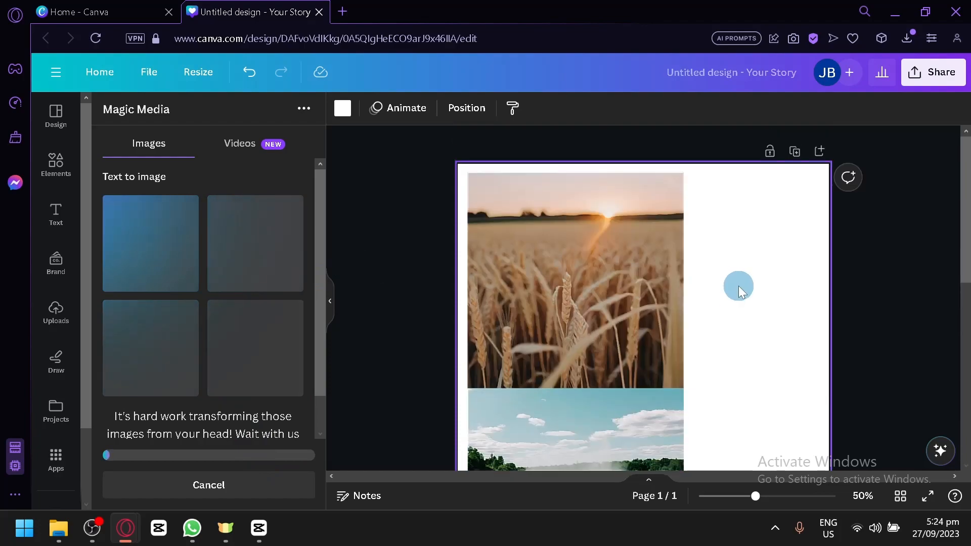
scroll(724, 308, "down", 8)
left_click(679, 441)
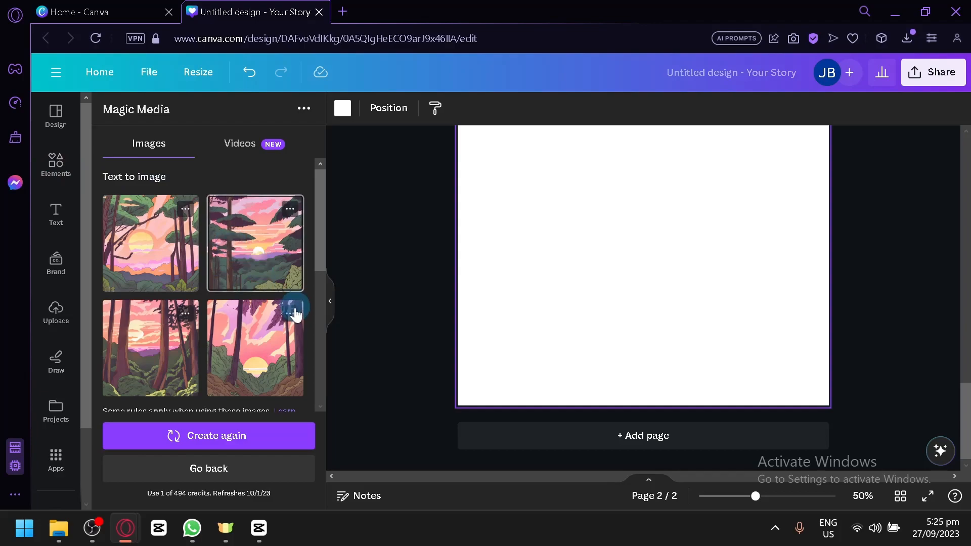
- Add the upper-right generated forest sunset image to the second page and move it near the page's upper-left corner
left_click(231, 248)
scroll(676, 341, "up", 5)
left_click_drag(690, 366, 633, 196)
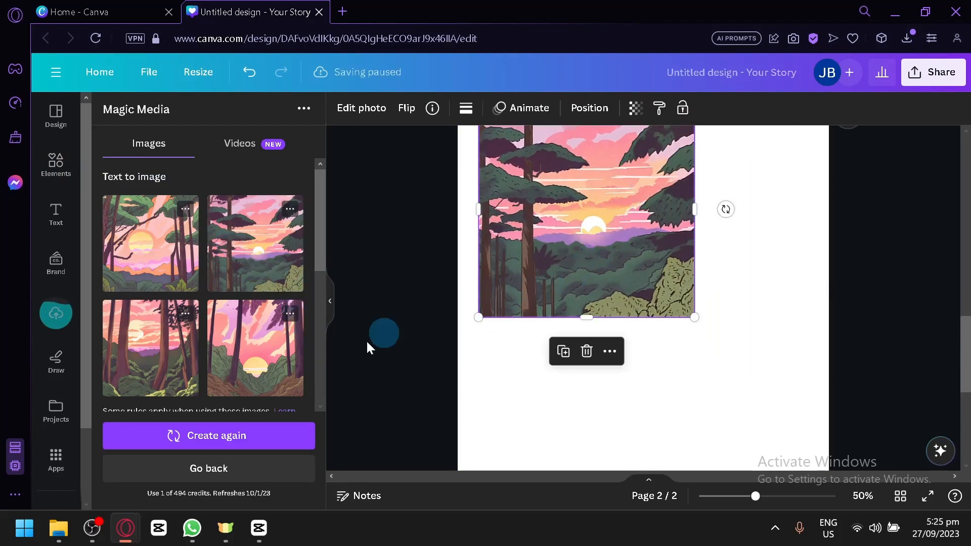
- Add the lower-right generated forest sunset image and place it below the first one on the second page
left_click(282, 366)
scroll(683, 256, "down", 3)
left_click_drag(683, 256, 638, 293)
scroll(610, 373, "up", 4)
scroll(582, 372, "down", 6)
- Try the lower-left generated forest sunset image at the bottom of the second page, and delete it again
left_click(143, 368)
left_click_drag(686, 282, 634, 384)
scroll(636, 310, "down", 3)
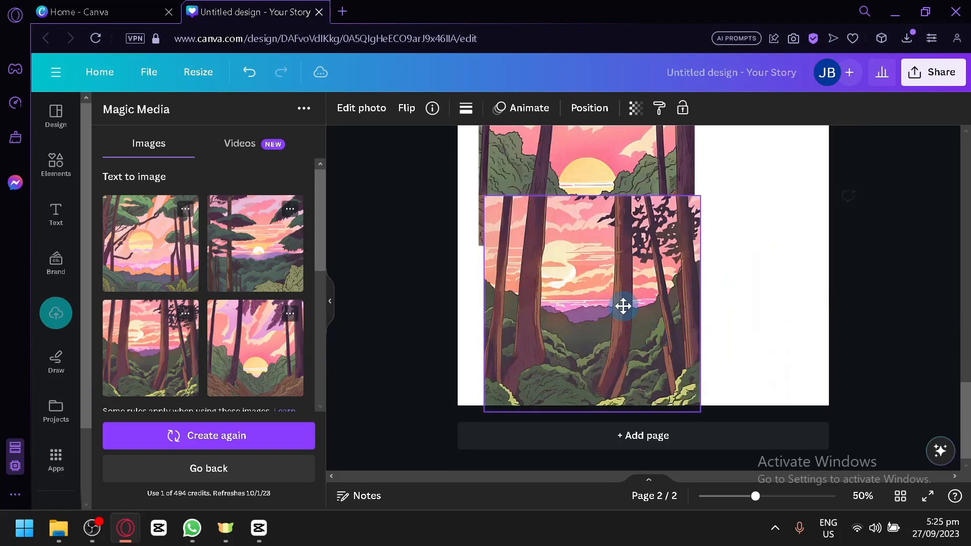
left_click_drag(623, 306, 621, 307)
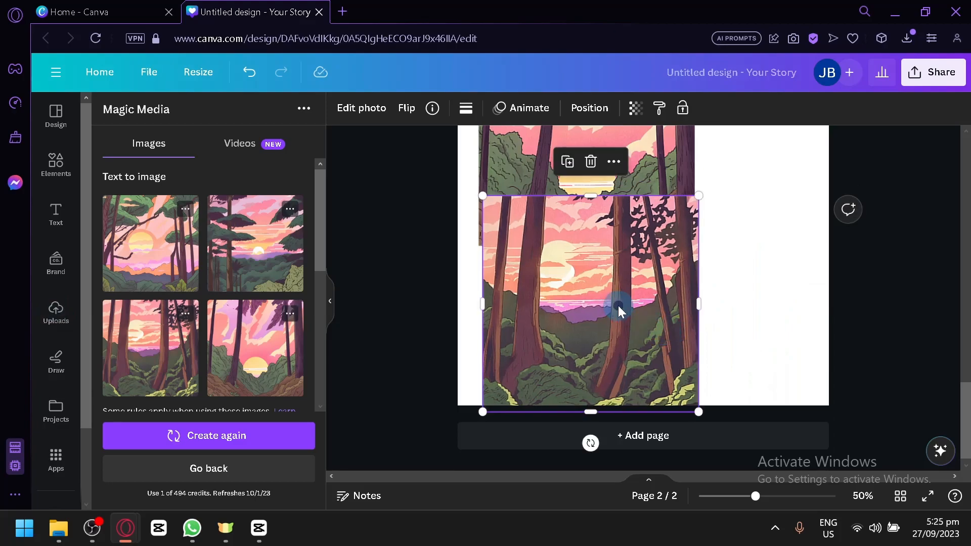
key("Delete")
- Replace the prompt with "a athlete running through a maze" and generate new images in the Anime style
scroll(600, 314, "up", 6)
scroll(167, 354, "down", 4)
scroll(205, 392, "down", 2)
scroll(191, 318, "up", 2)
left_click_drag(217, 276, 47, 243)
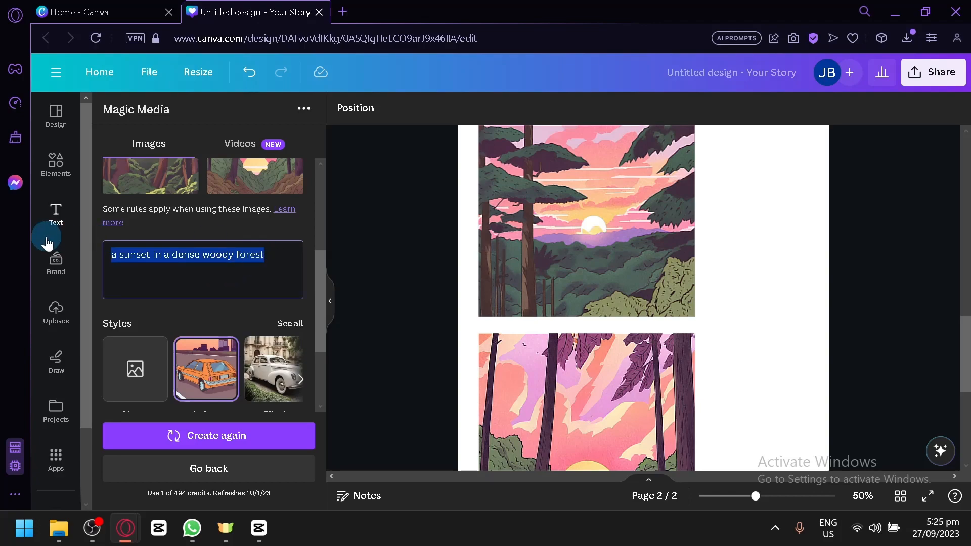
key("BackSpace")
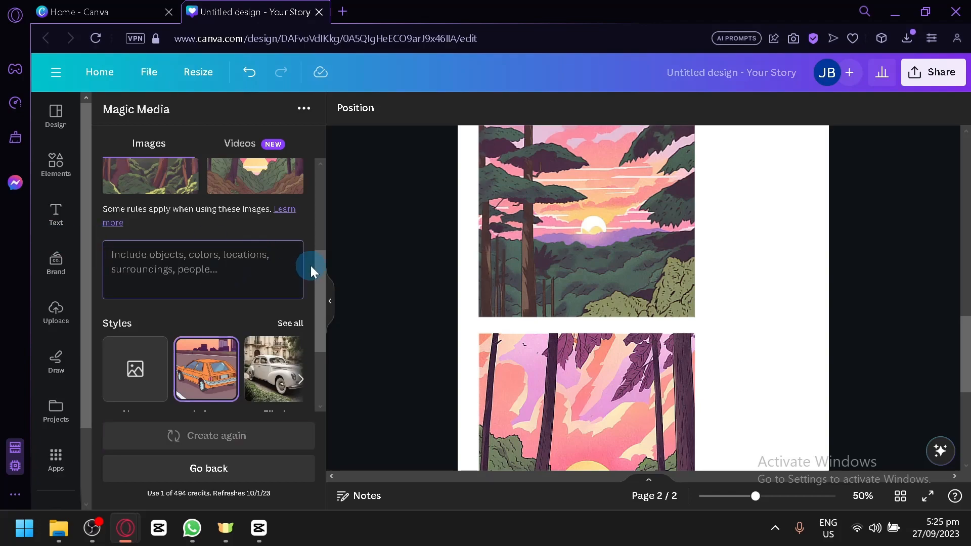
type("a athleth")
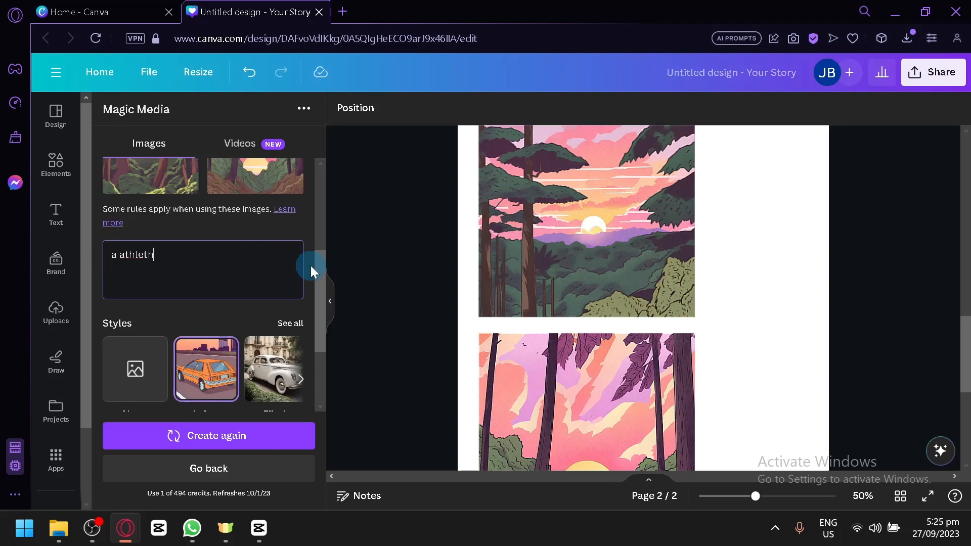
type(" running through a maze")
left_click(250, 444)
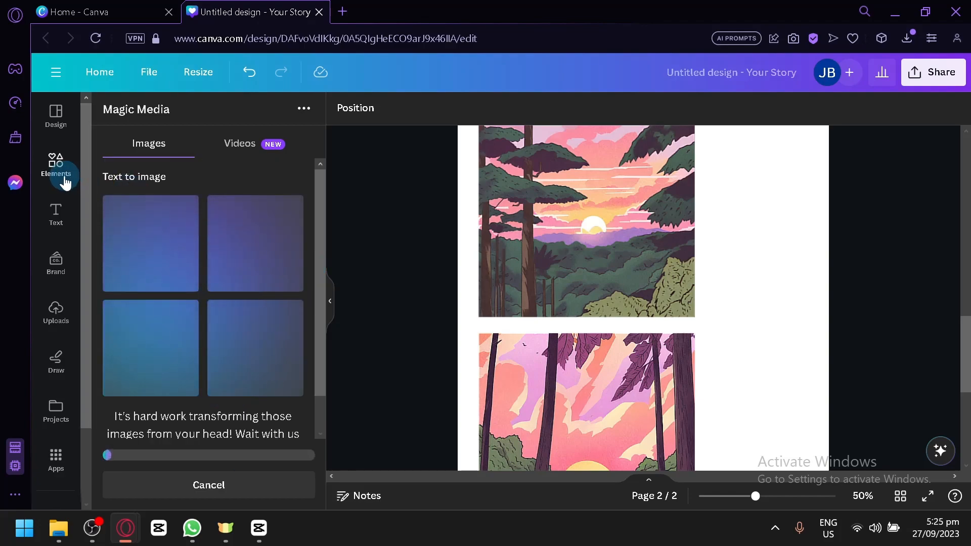
- Create a second blank Instagram Story design from the home page
left_click(98, 11)
scroll(399, 317, "down", 2)
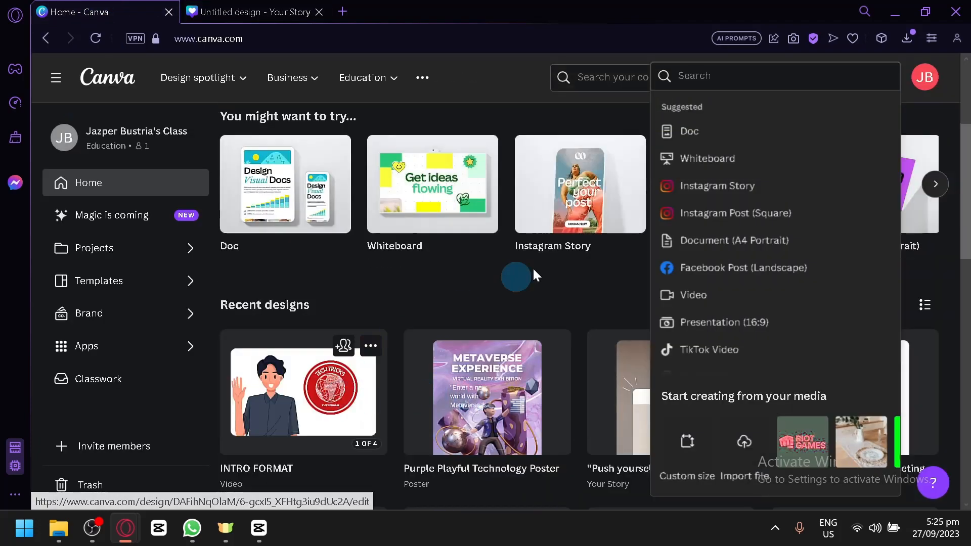
scroll(514, 276, "up", 4)
left_click(749, 189)
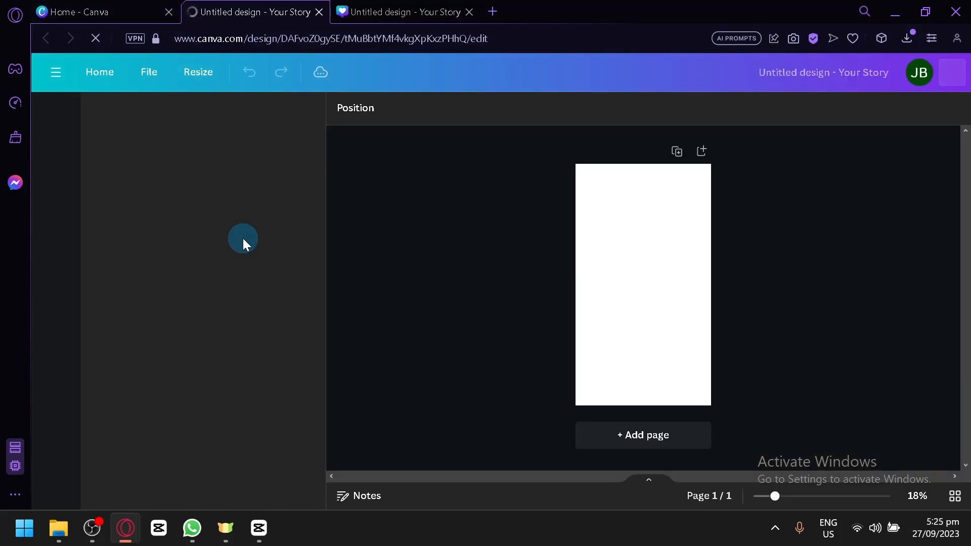
- Search the elements for "athlete running through maze", browse the matching graphics, and return to the Magic Media design
left_click(48, 167)
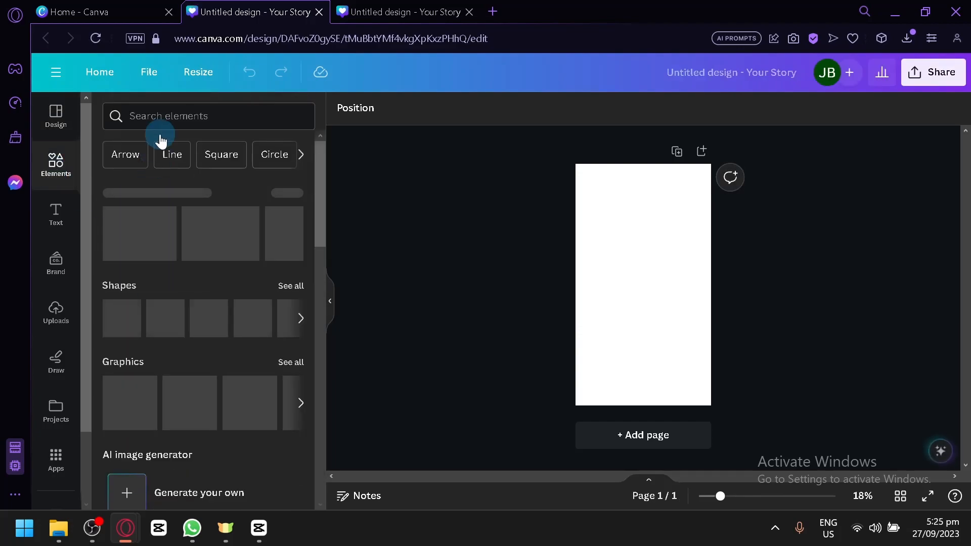
left_click(169, 119)
type("at")
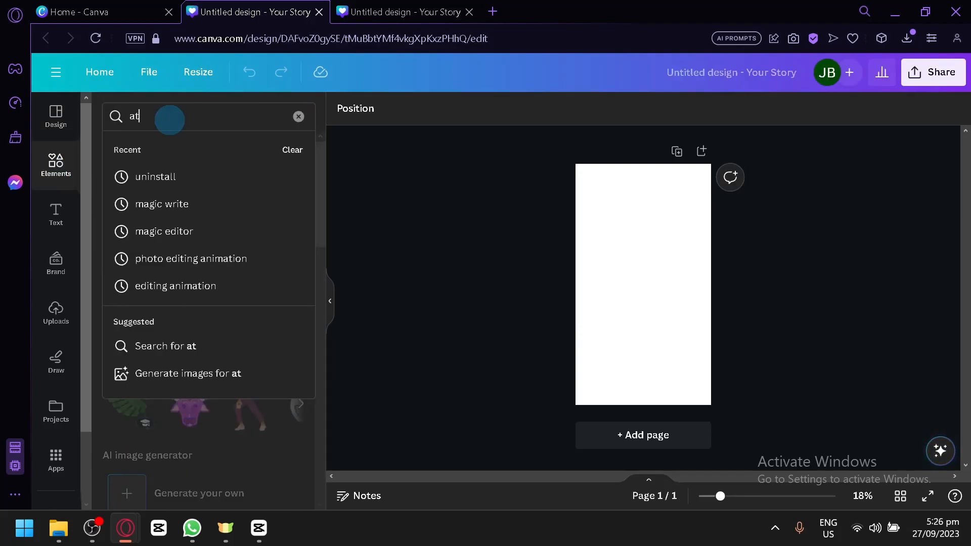
type("hlete runnin")
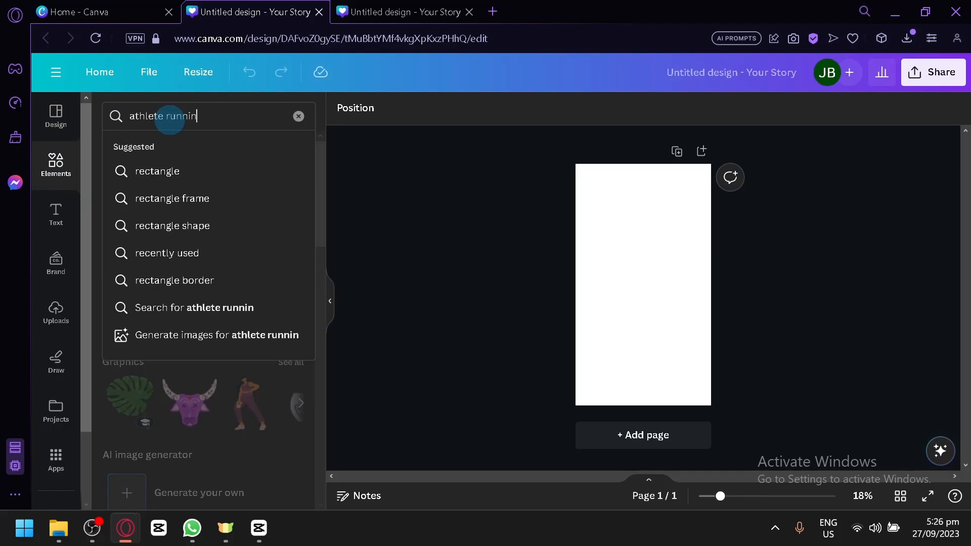
type("g through maze")
key("Return")
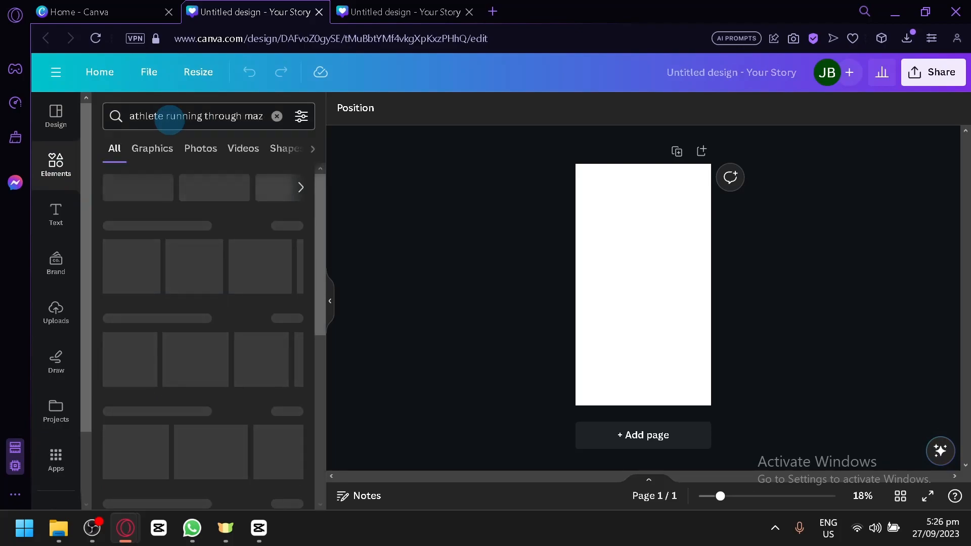
left_click(146, 159)
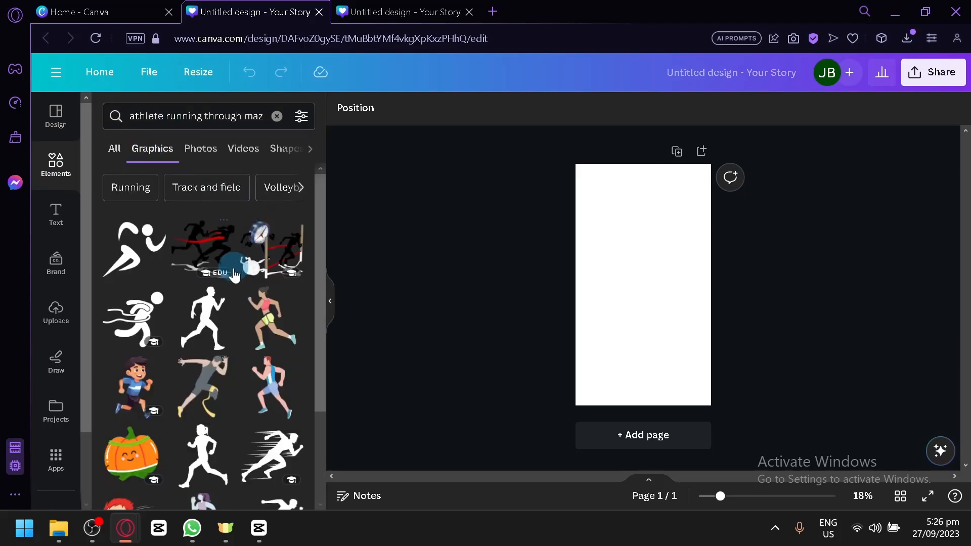
scroll(197, 351, "down", 2)
scroll(197, 351, "down", 2)
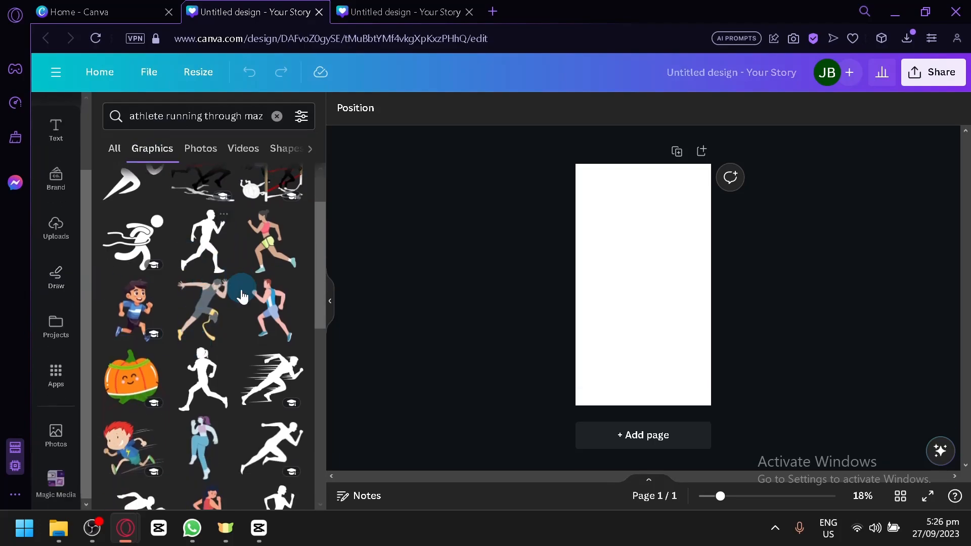
scroll(205, 334, "down", 3)
scroll(222, 354, "down", 3)
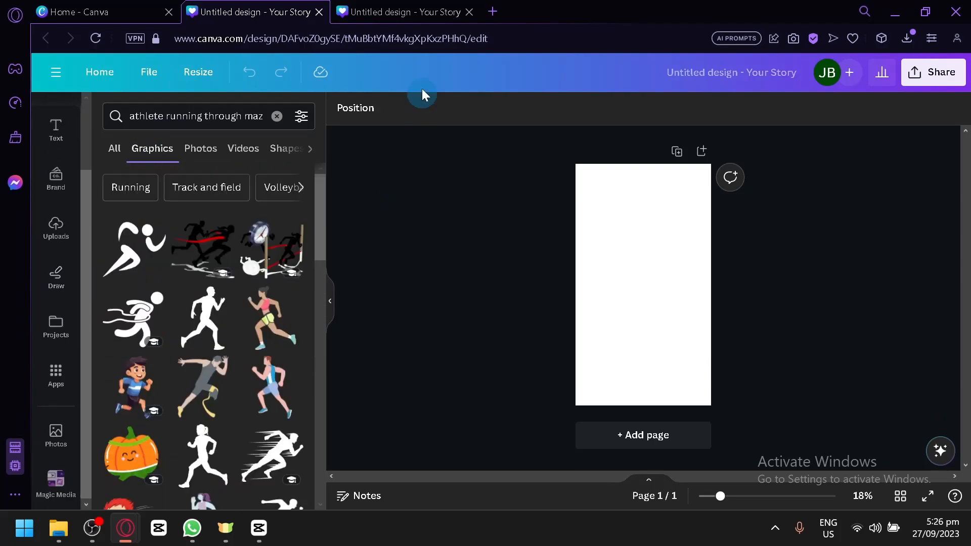
left_click(392, 10)
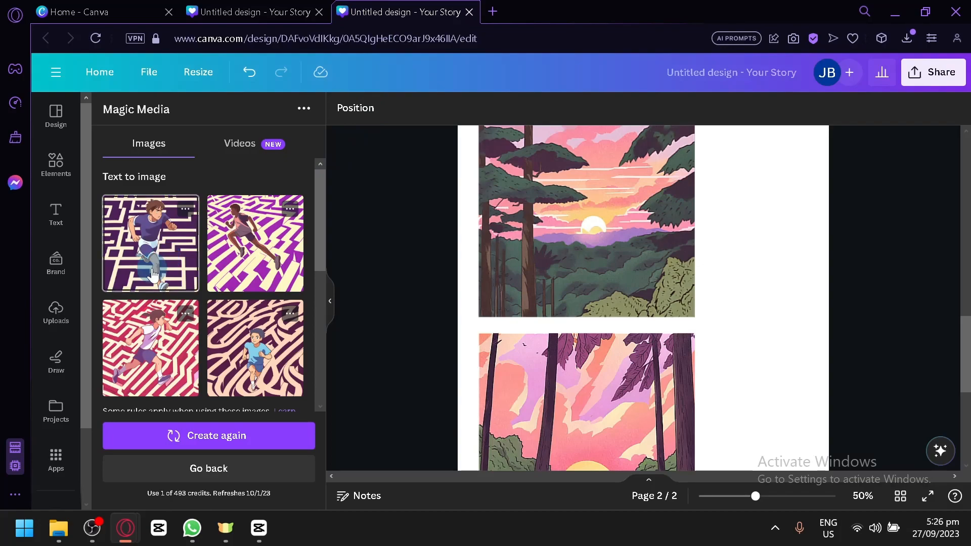
- Try the lower-left generated athlete image on the second page, and delete it again
left_click(152, 371)
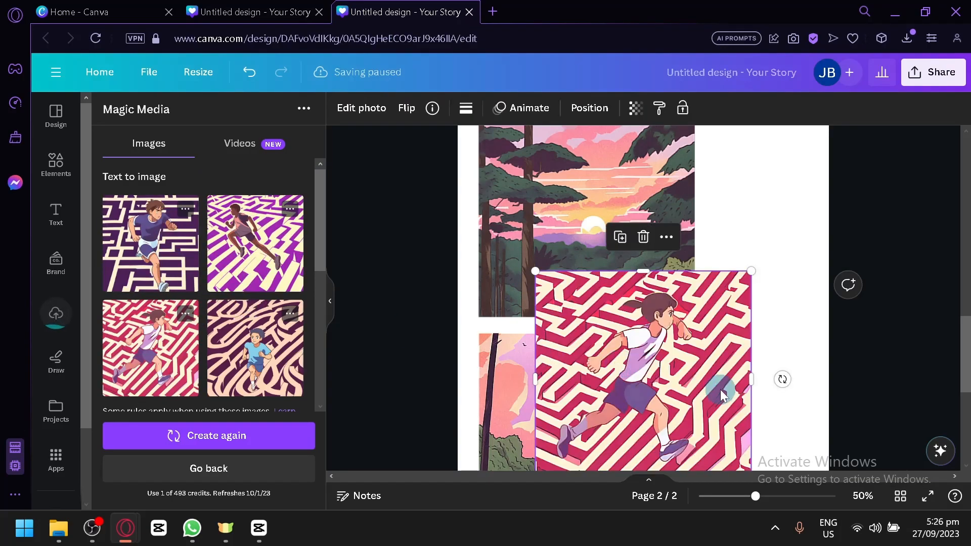
left_click_drag(721, 390, 705, 329)
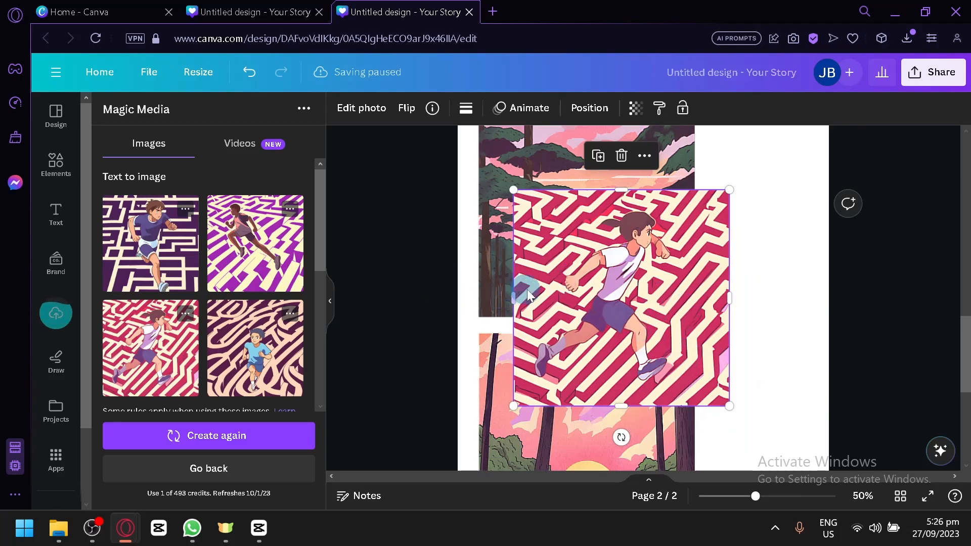
key("Delete")
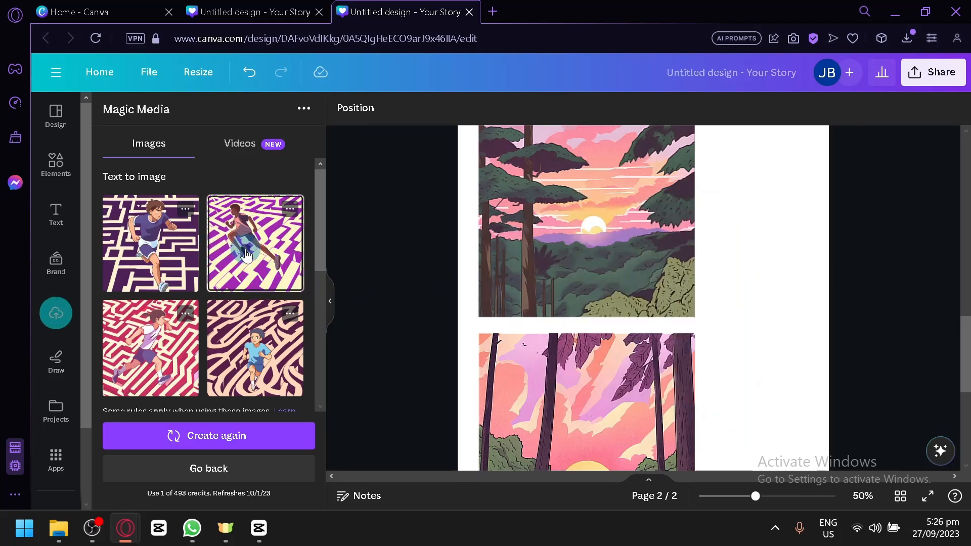
- Try the upper-right and upper-left generated athlete images on the second page, deleting each one again
left_click(246, 249)
left_click_drag(669, 304, 656, 228)
key("Delete")
left_click(681, 420)
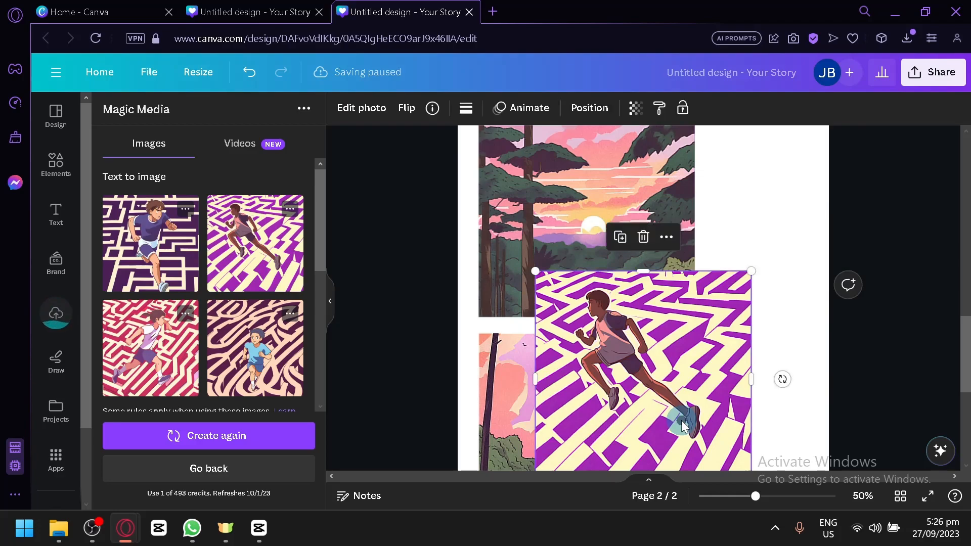
key("Delete")
left_click_drag(162, 259, 676, 325)
key("Delete")
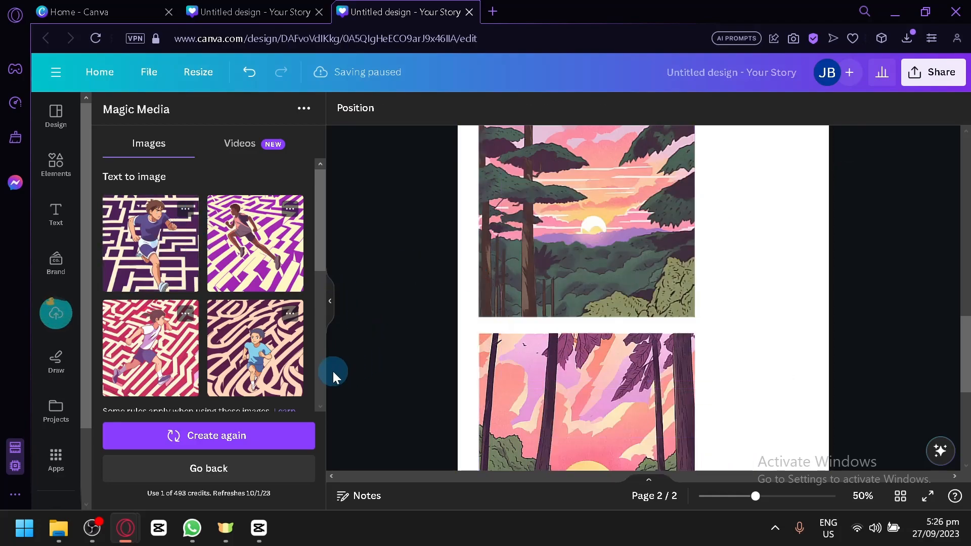
- Examine the remaining generation credits and the full list of photography, digital art and fine art styles
scroll(260, 427, "down", 4)
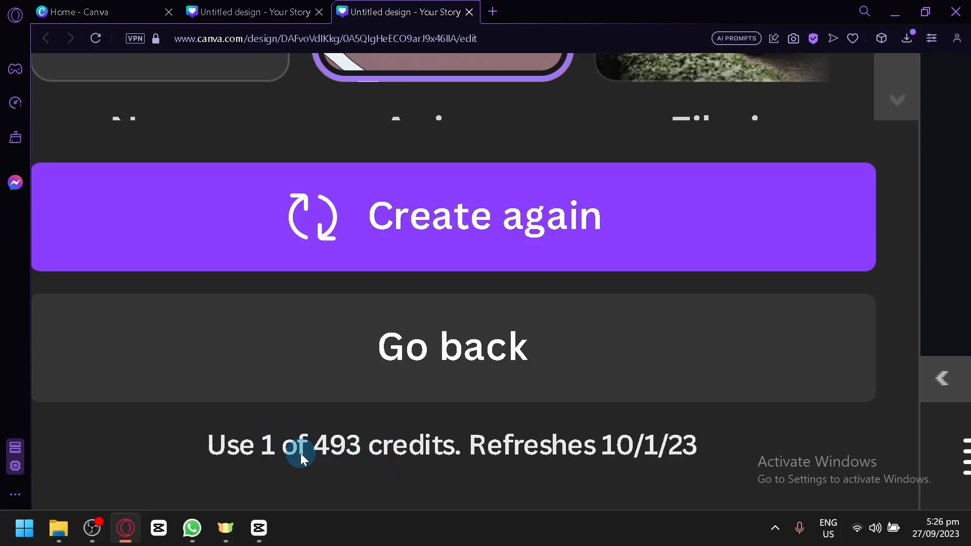
scroll(300, 453, "down", 5)
scroll(287, 283, "down", 2)
scroll(288, 282, "down", 1)
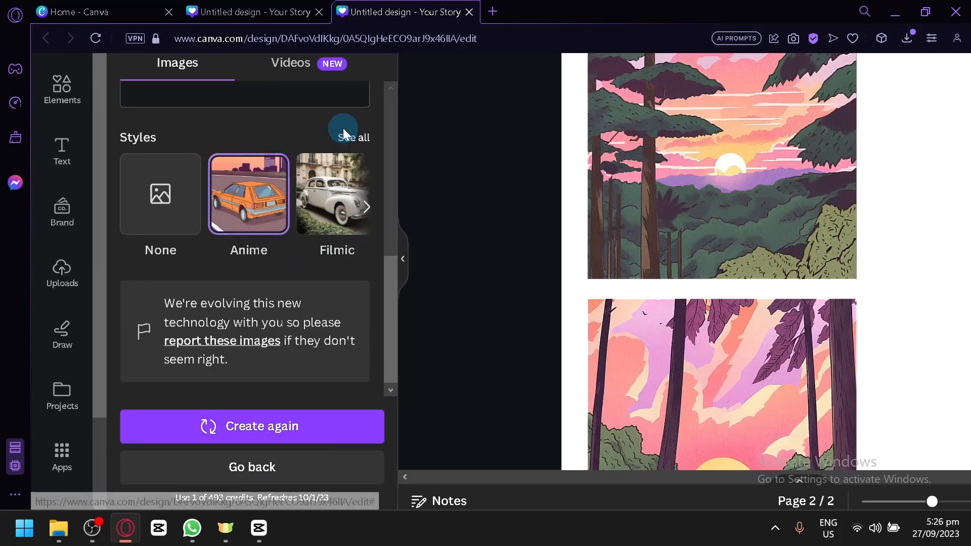
left_click(357, 143)
scroll(350, 236, "down", 2)
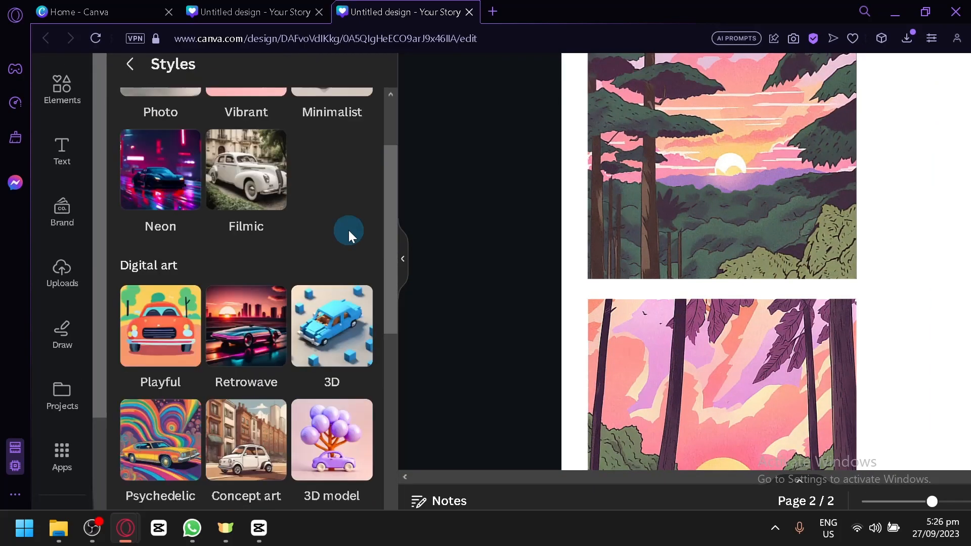
scroll(348, 235, "down", 6)
scroll(330, 239, "up", 8)
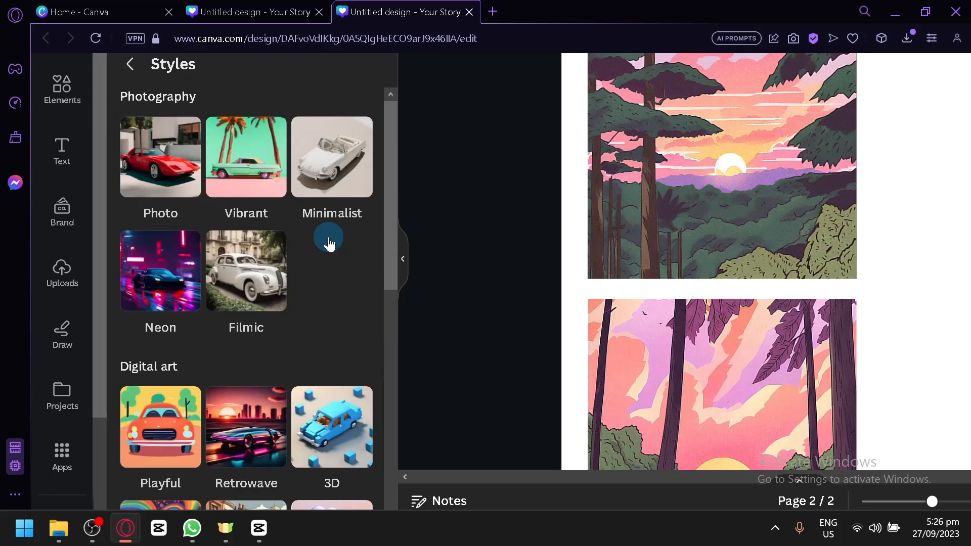
left_click(172, 153)
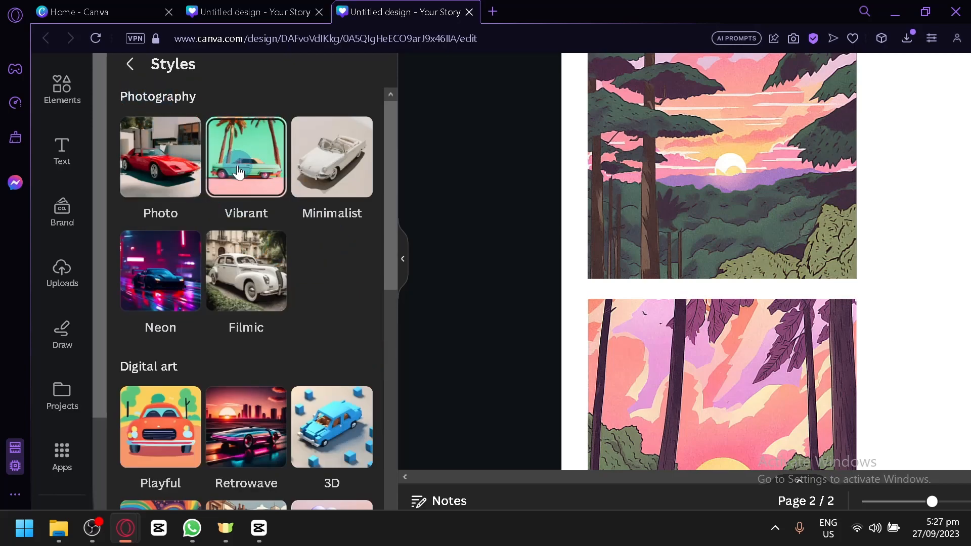
left_click(130, 64)
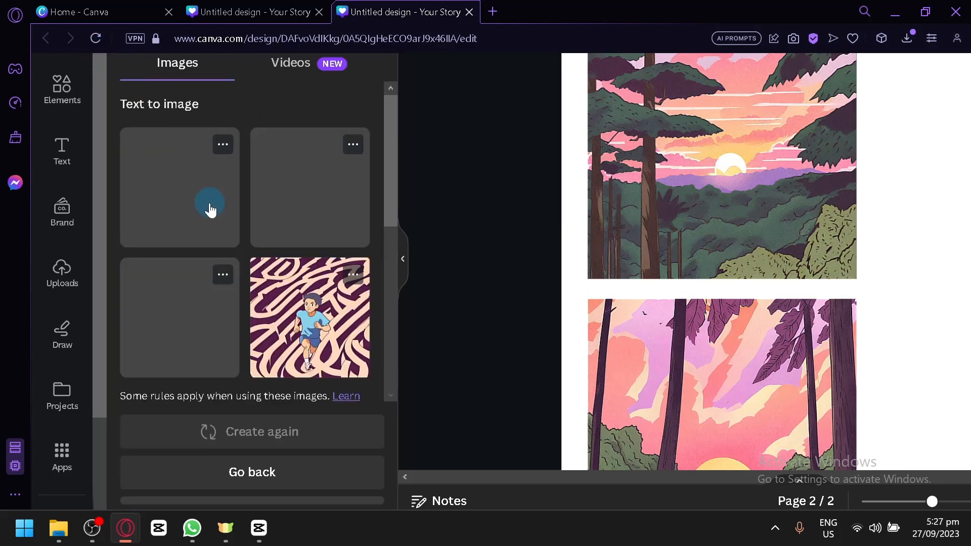
- Browse the full style list and choose the 3D digital art style for the image generation
scroll(257, 291, "down", 6)
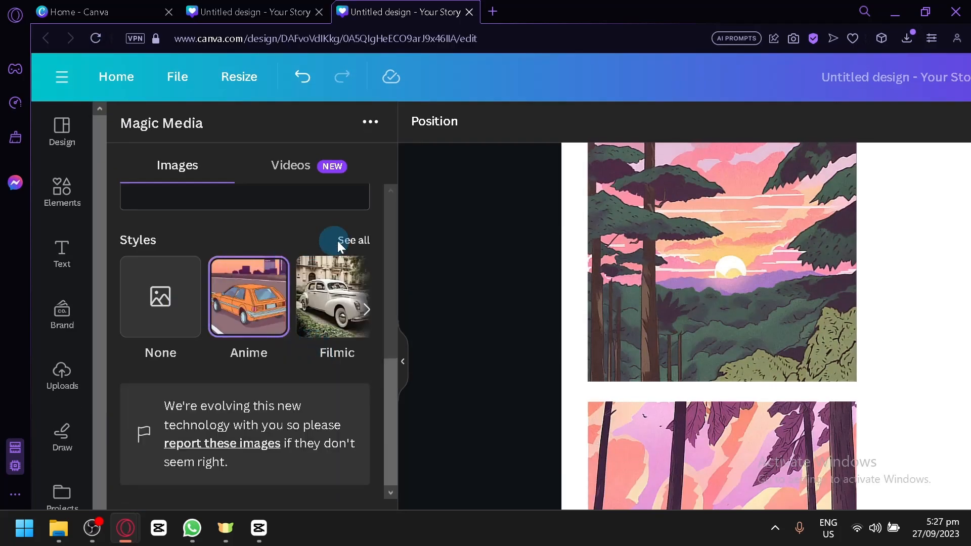
left_click(368, 241)
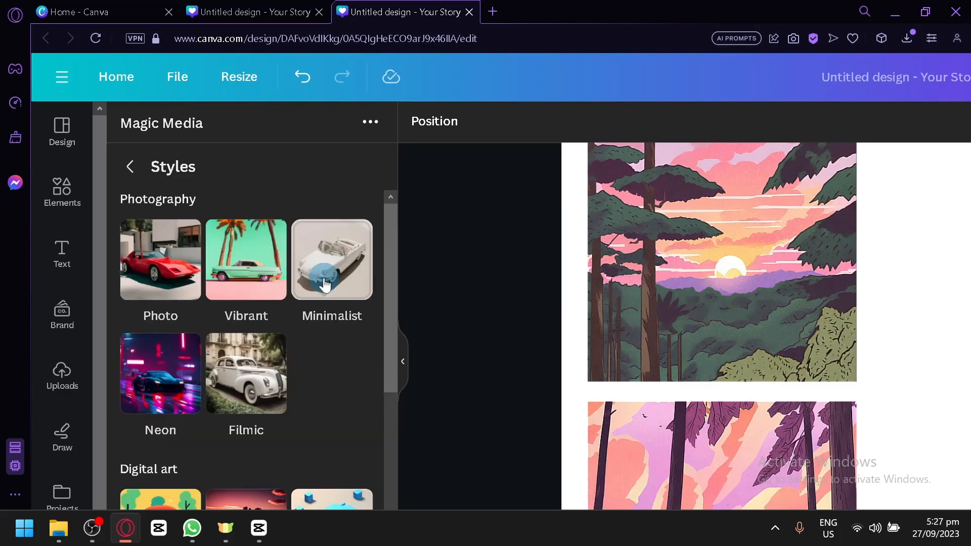
scroll(358, 325, "down", 6)
scroll(298, 265, "down", 6)
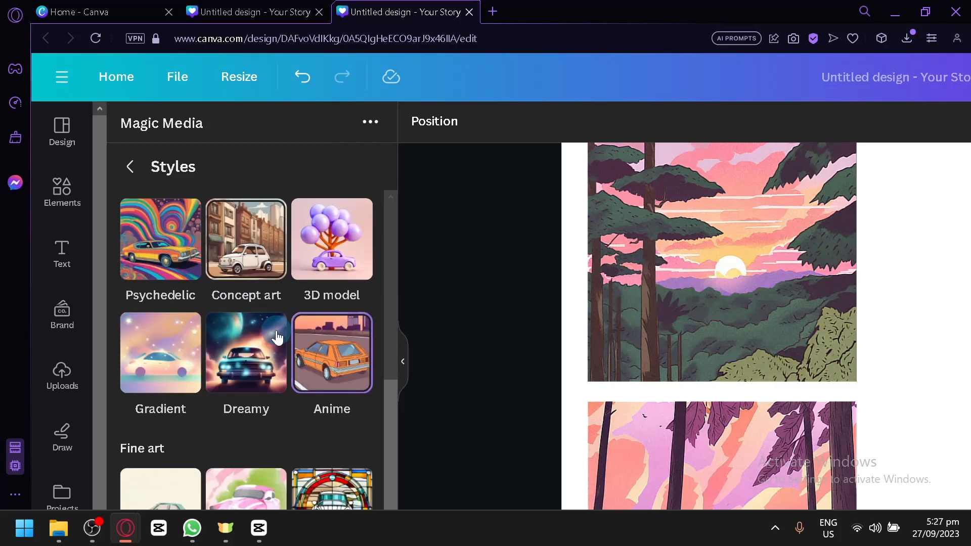
scroll(289, 374, "down", 1)
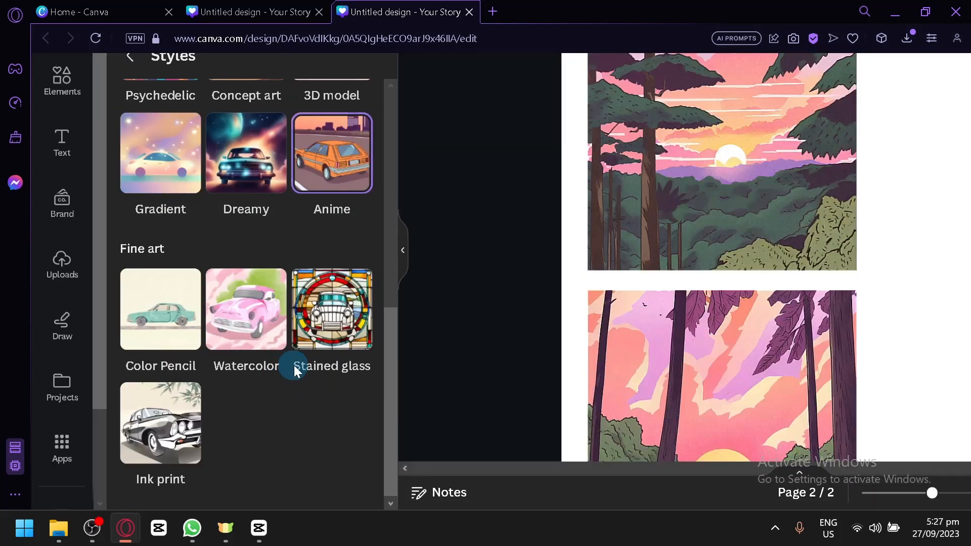
scroll(166, 444, "up", 2)
scroll(245, 330, "down", 2)
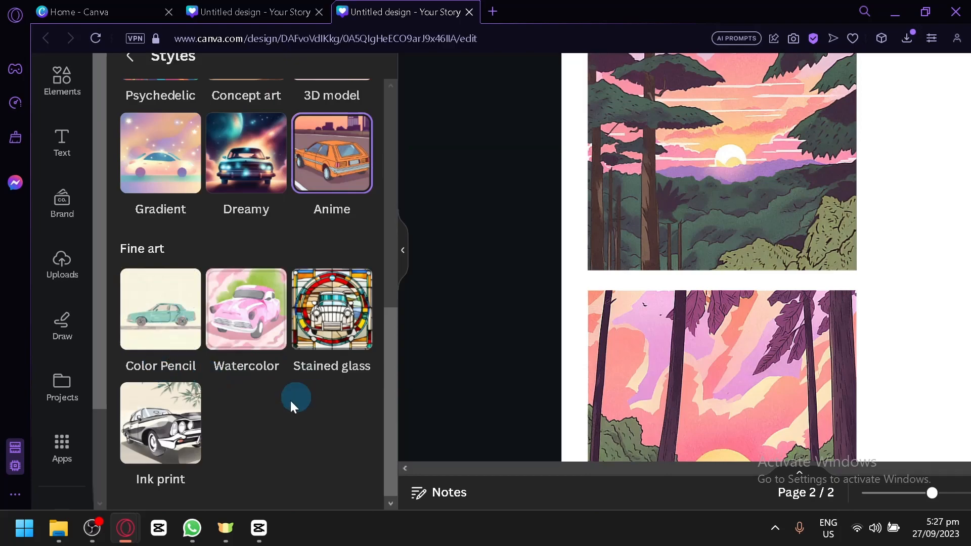
scroll(290, 399, "up", 2)
scroll(254, 411, "up", 2)
scroll(202, 272, "up", 2)
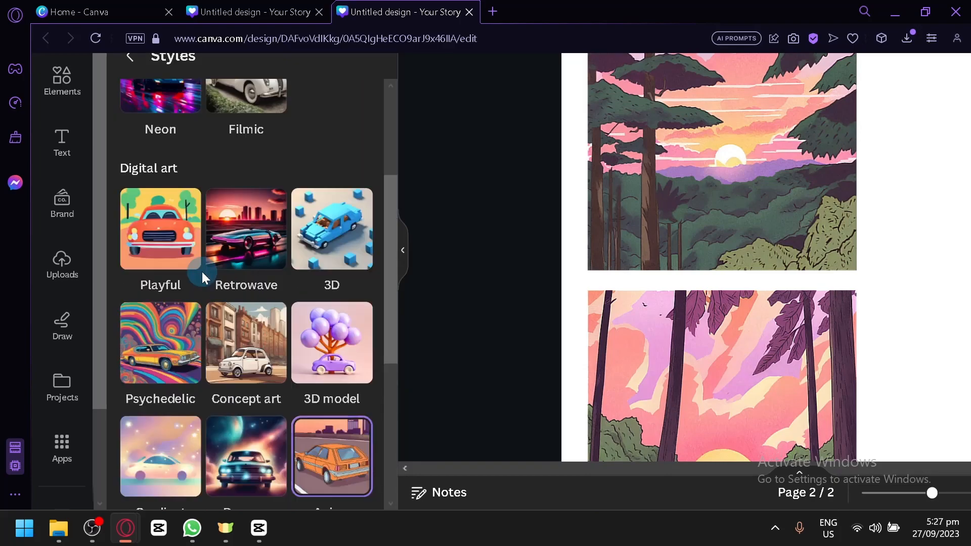
left_click(342, 237)
- Replace the image prompt with "godzilla on top of a volcano"
scroll(319, 311, "down", 5)
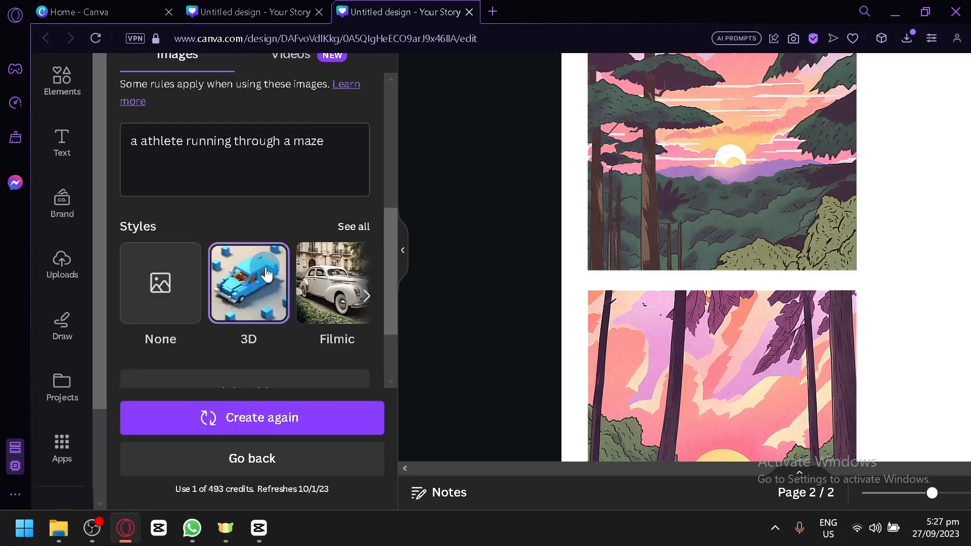
left_click(210, 160)
key("shift+Home")
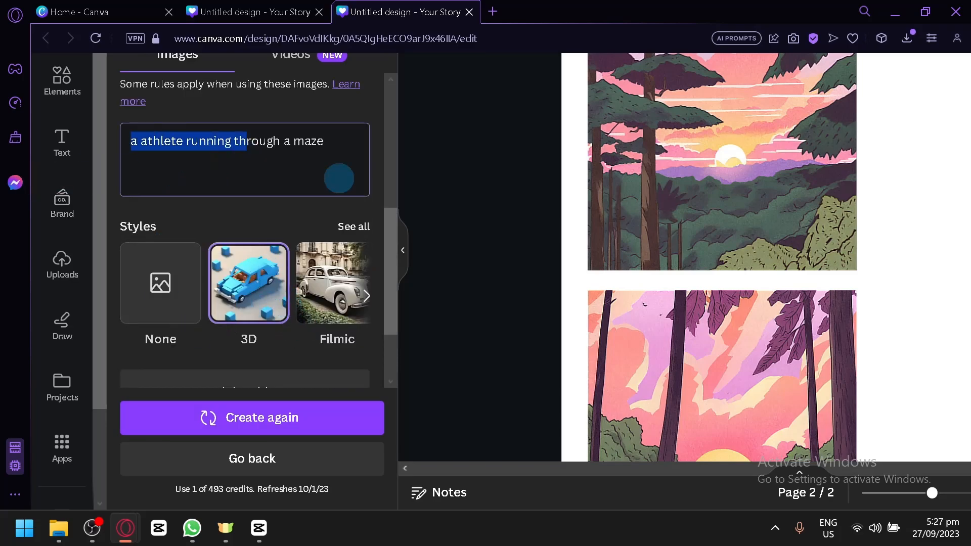
key("BackSpace")
key("Delete")
key("Delete")
key("Delete")
key("Delete")
key("Delete")
key("Delete")
key("Delete")
key("Delete")
key("Delete")
key("Delete")
key("Delete")
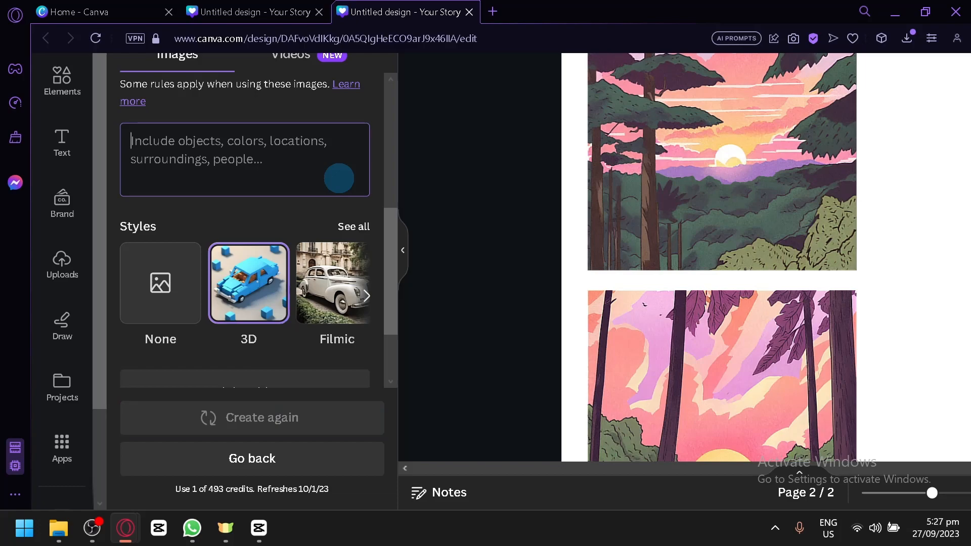
type("a on top of a volcano")
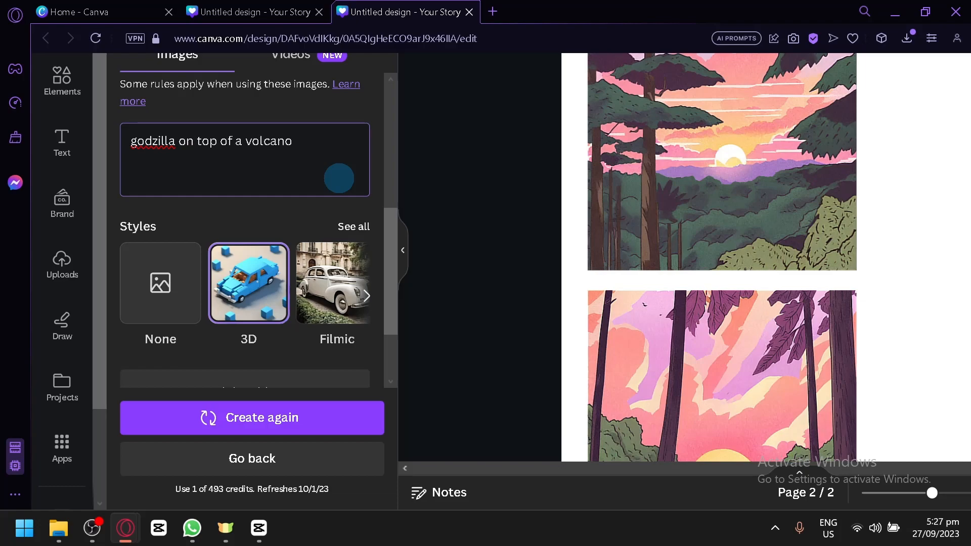
- Generate the 3D images of godzilla on top of a volcano and add a third page to the design
left_click(299, 432)
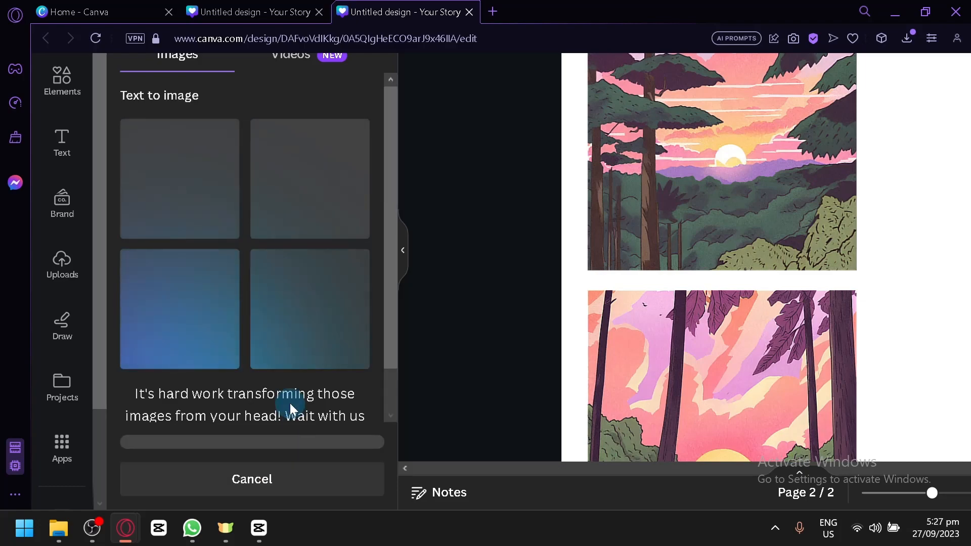
scroll(752, 319, "down", 5)
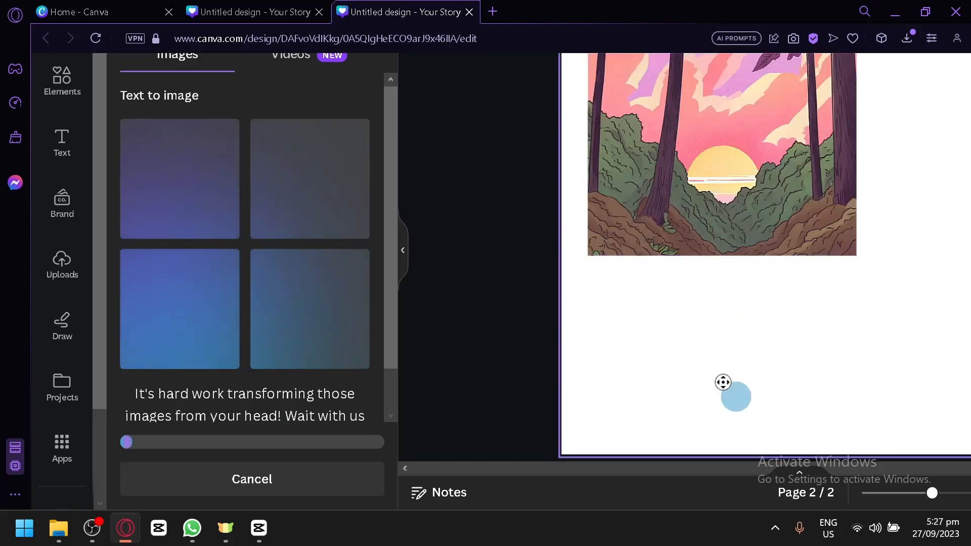
scroll(724, 383, "up", 2)
scroll(609, 333, "down", 4)
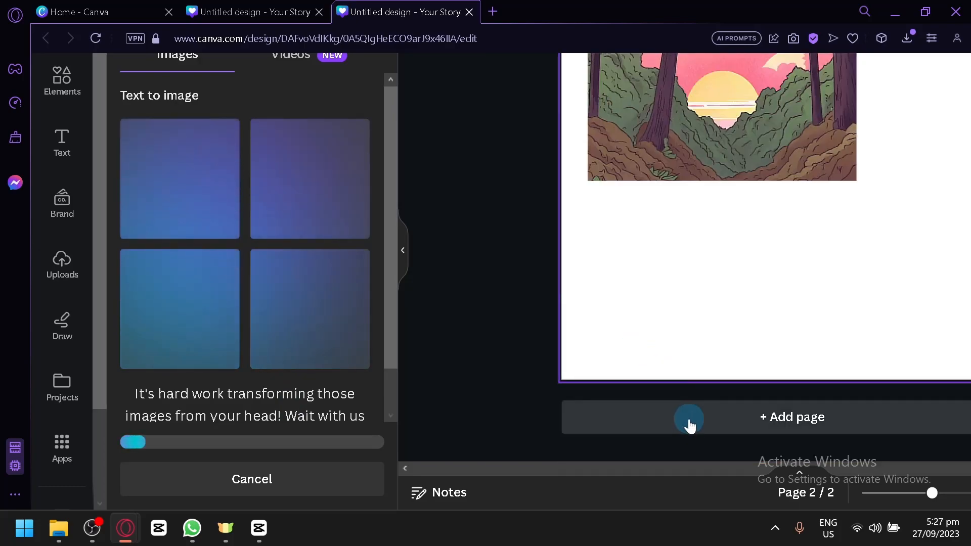
left_click(690, 423)
- Reset the browser's page zoom to 90% so the whole editor fits on screen
key("ctrl+minus")
key("ctrl+minus")
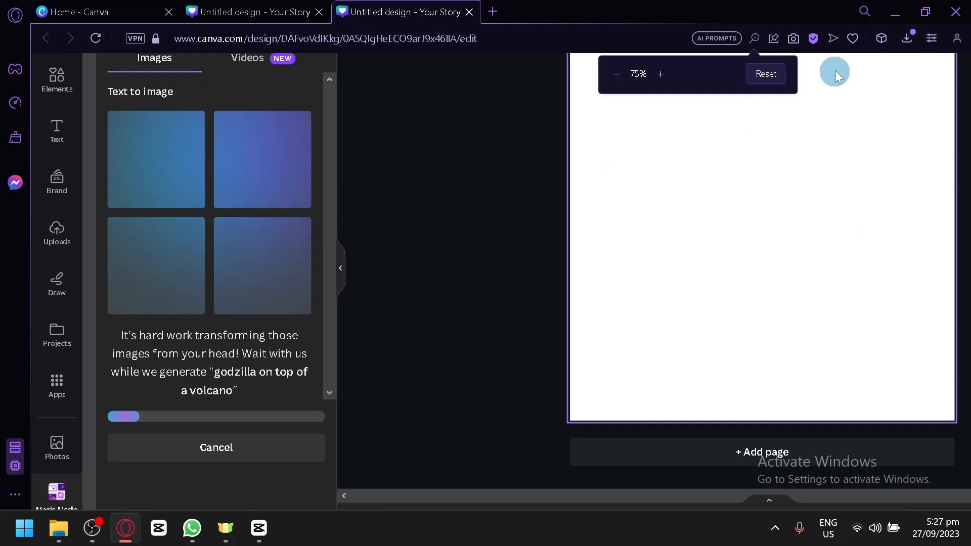
left_click(766, 74)
- Move the lower forest sunset image on the second page up against the bottom edge of the upper one
scroll(751, 243, "up", 3)
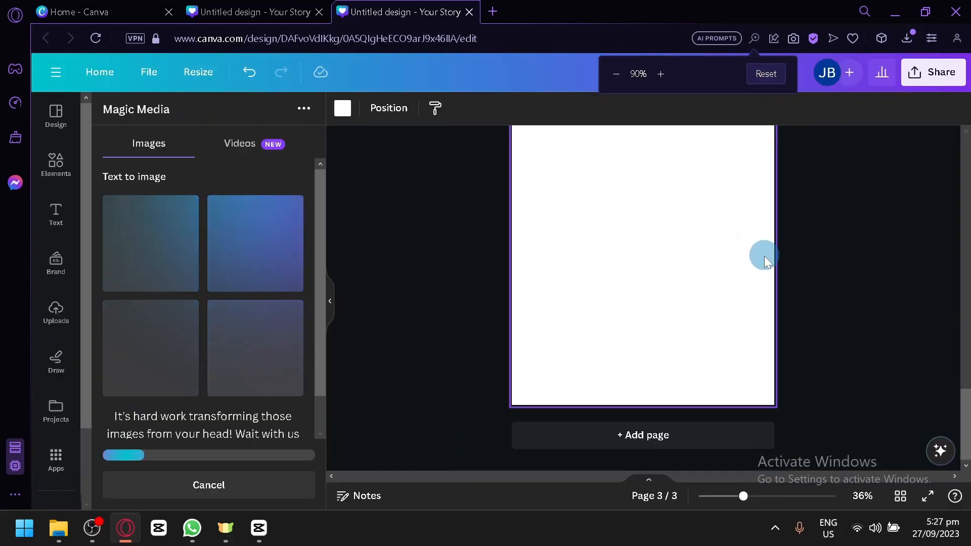
scroll(765, 258, "up", 10)
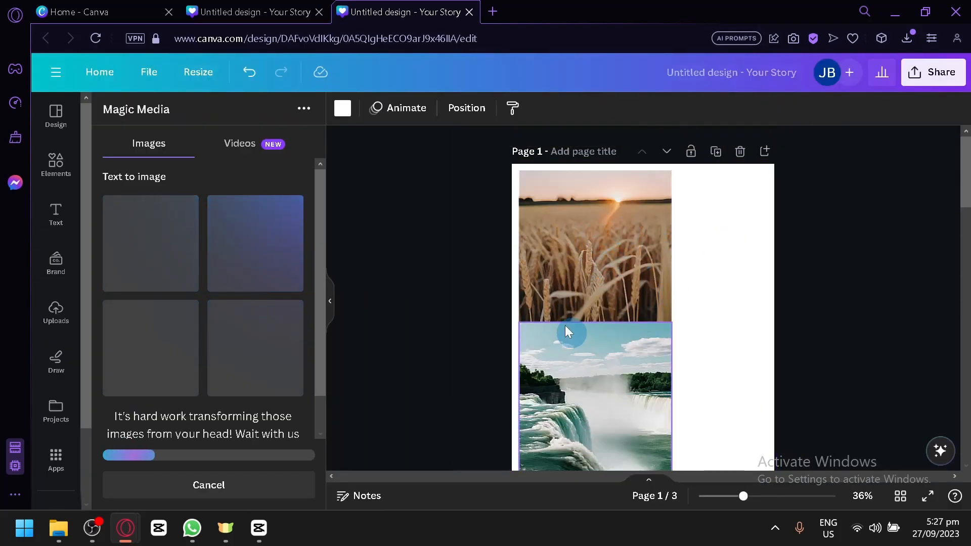
scroll(641, 329, "down", 4)
scroll(658, 203, "up", 4)
scroll(562, 329, "down", 8)
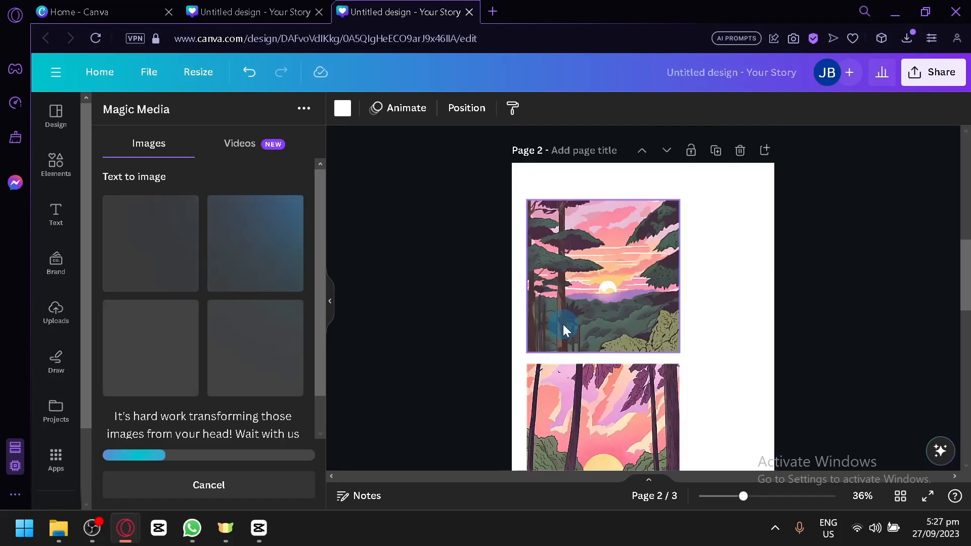
left_click_drag(610, 275, 610, 262)
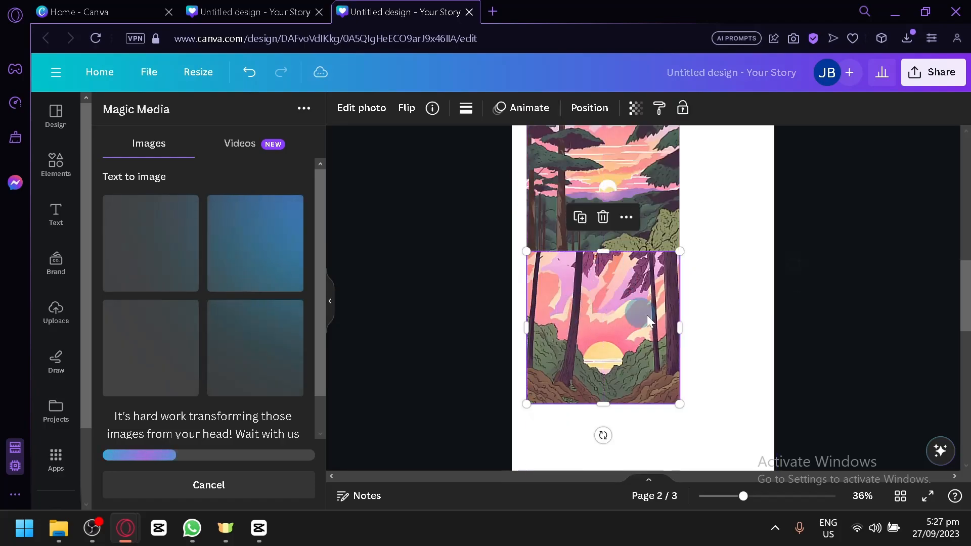
left_click(751, 344)
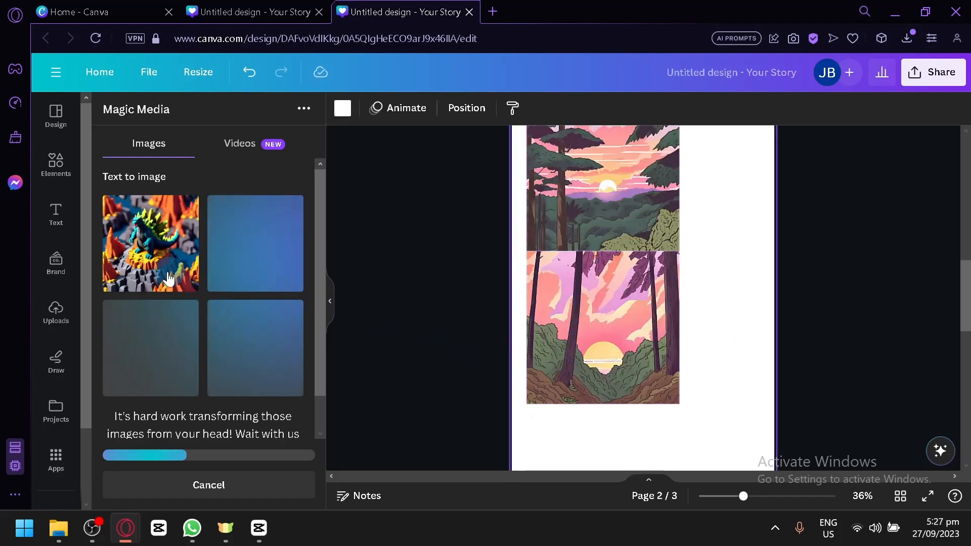
- Add the generated image of the blue godzilla on yellow rock to the upper-left corner of the third page
scroll(705, 320, "down", 7)
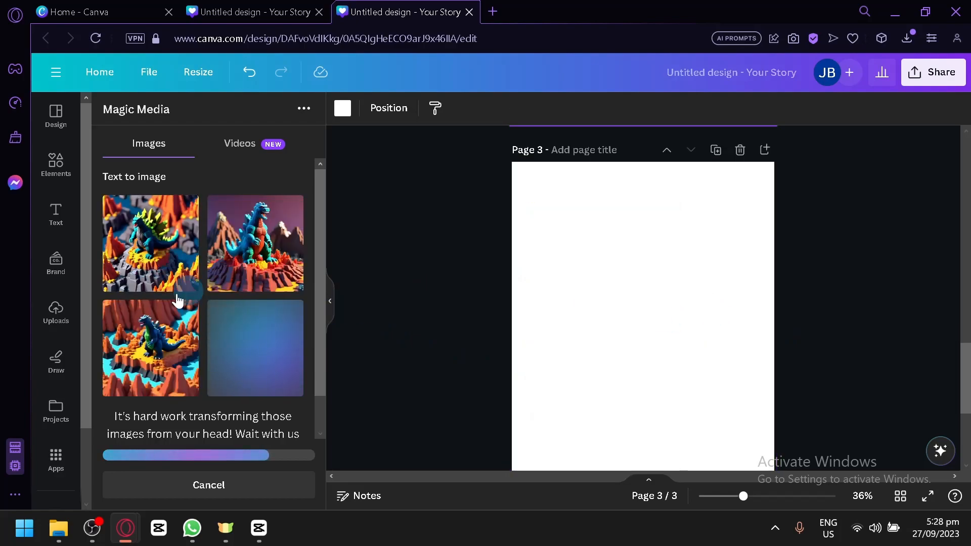
left_click(171, 359)
left_click_drag(678, 436, 627, 288)
left_click(730, 342)
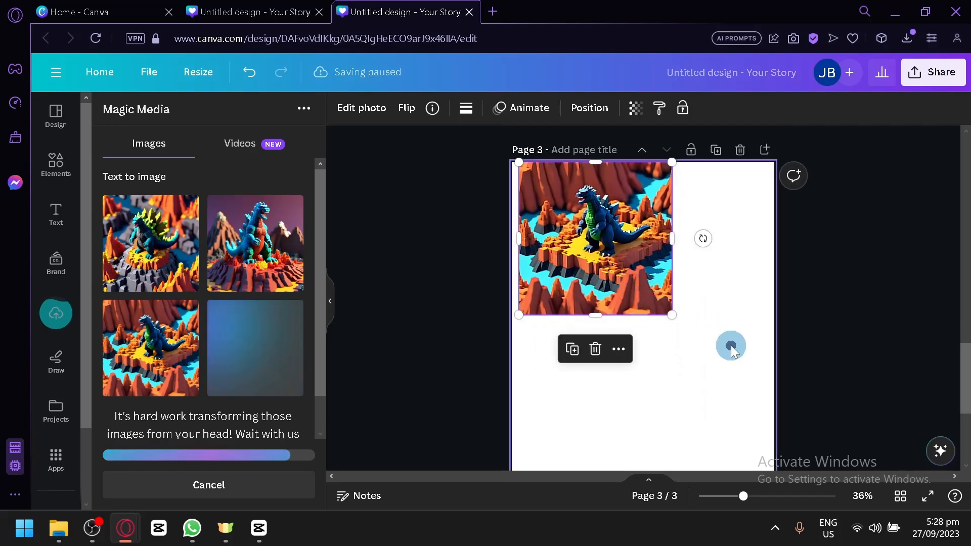
- Add the generated godzilla image with the purple sky to the third page, aligned directly beneath the first godzilla image
scroll(612, 272, "up", 5)
scroll(478, 247, "down", 2)
scroll(499, 256, "up", 6)
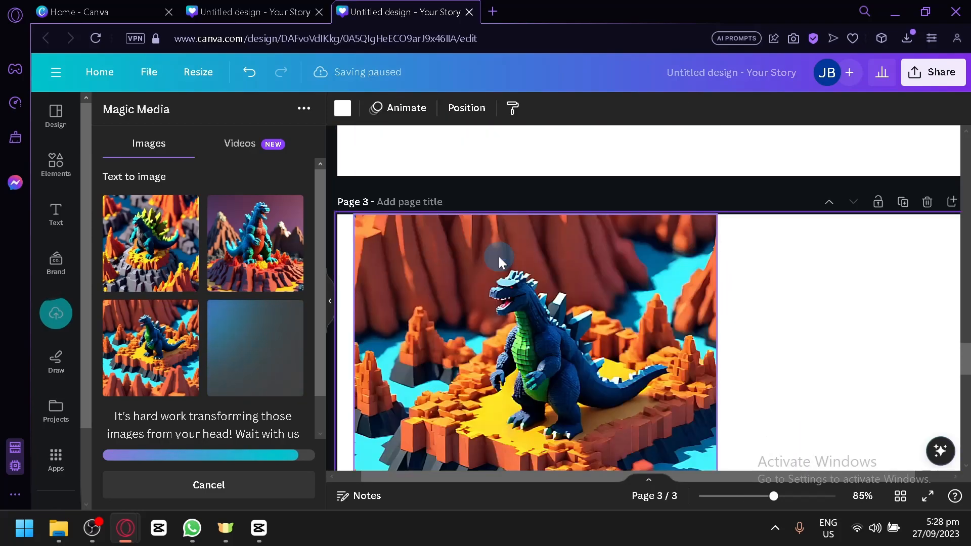
left_click(271, 251)
scroll(653, 319, "down", 6)
left_click_drag(744, 354, 632, 349)
left_click(786, 280)
scroll(529, 290, "down", 2)
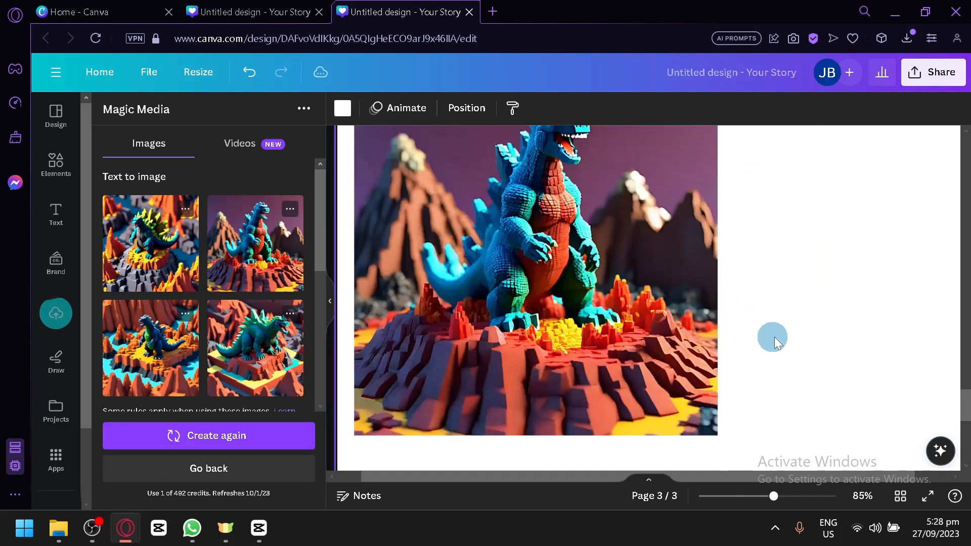
- Collapse the Magic Media panel and review the generated images across all three pages
scroll(772, 323, "down", 5, "ctrl")
scroll(770, 287, "up", 4)
scroll(770, 287, "up", 4)
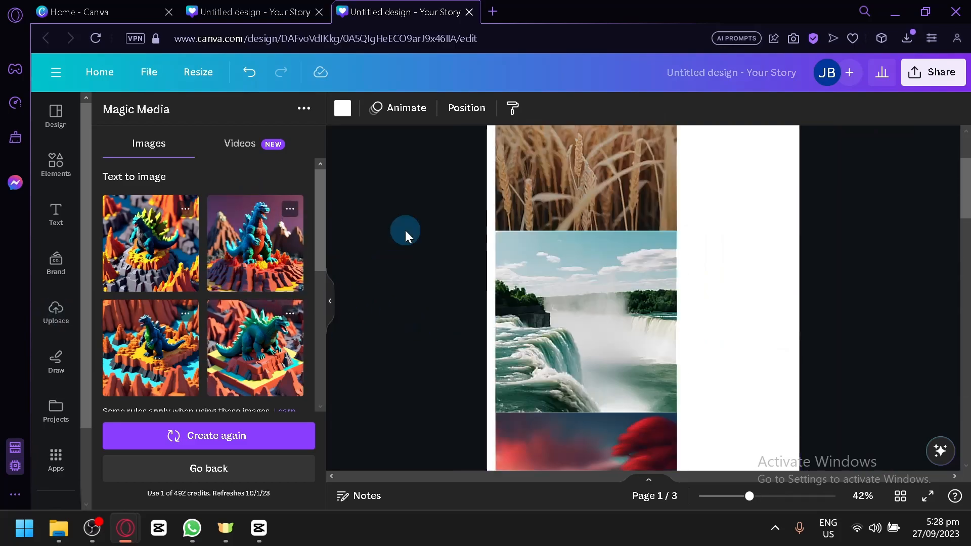
left_click(331, 301)
scroll(736, 313, "down", 10)
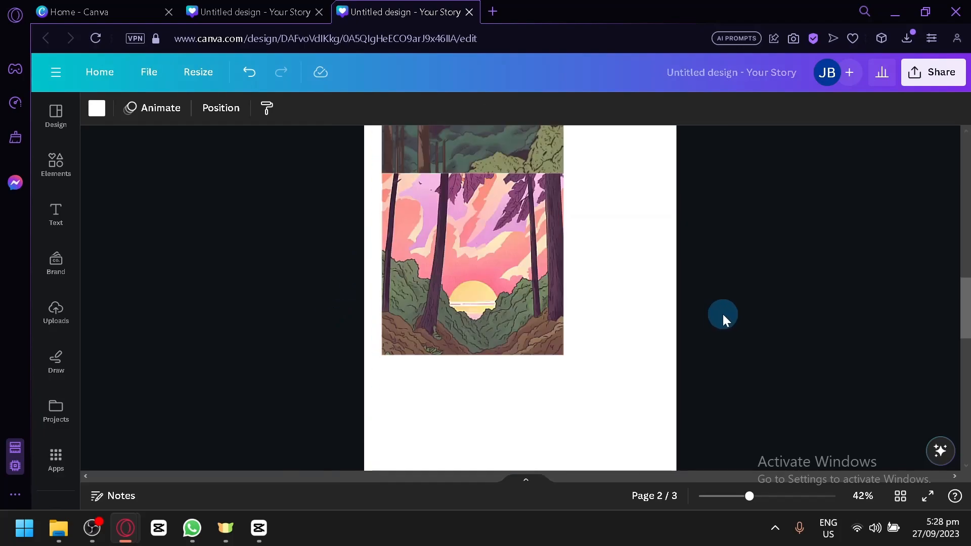
scroll(724, 265, "down", 5)
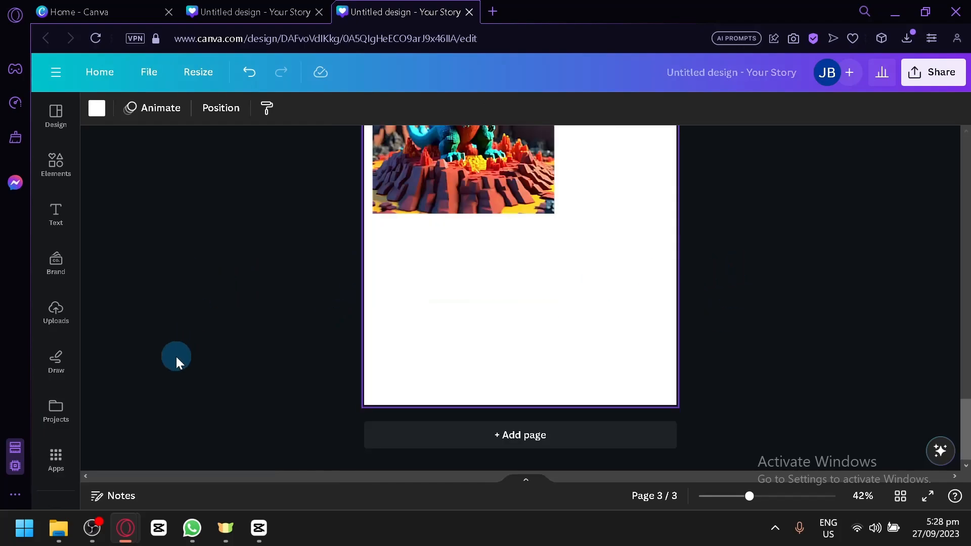